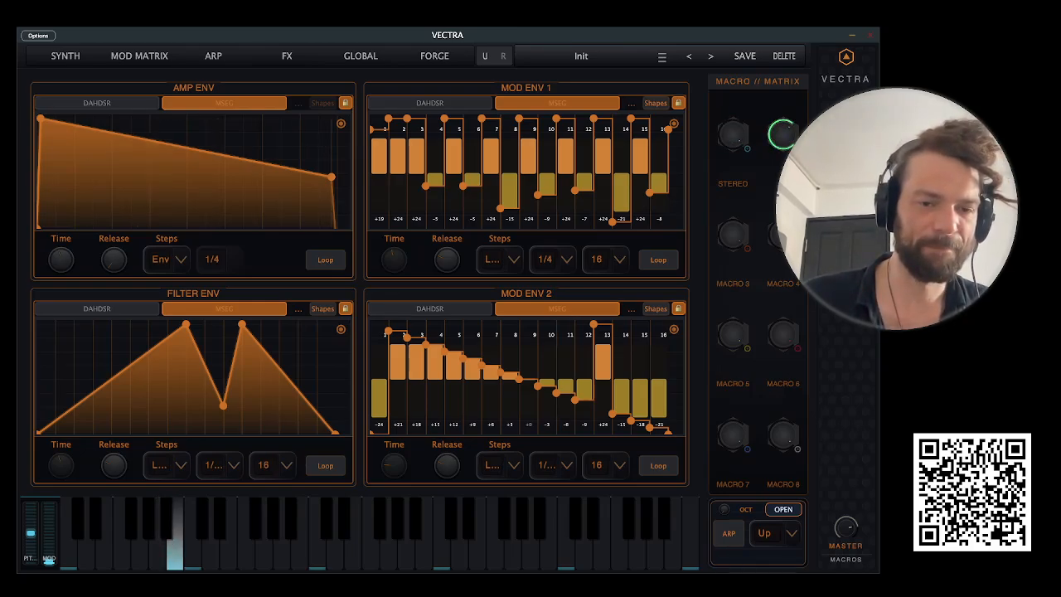
# - Switch oscillator 2 to V mode and send the Forge incubator sound live to OSC 2 instead of OSC 1
pyautogui.click(65, 55)
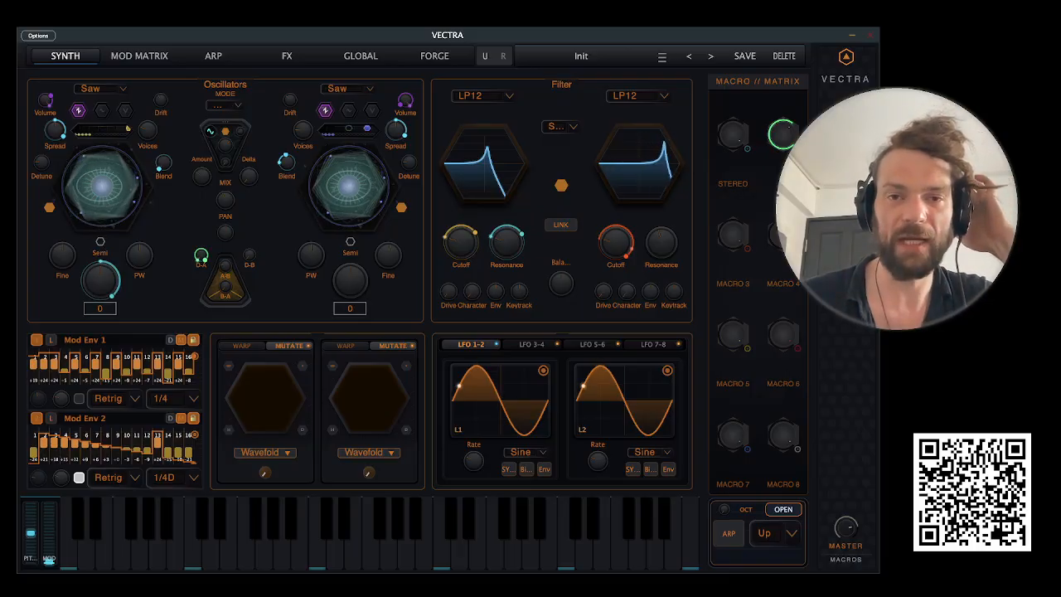
pyautogui.click(372, 110)
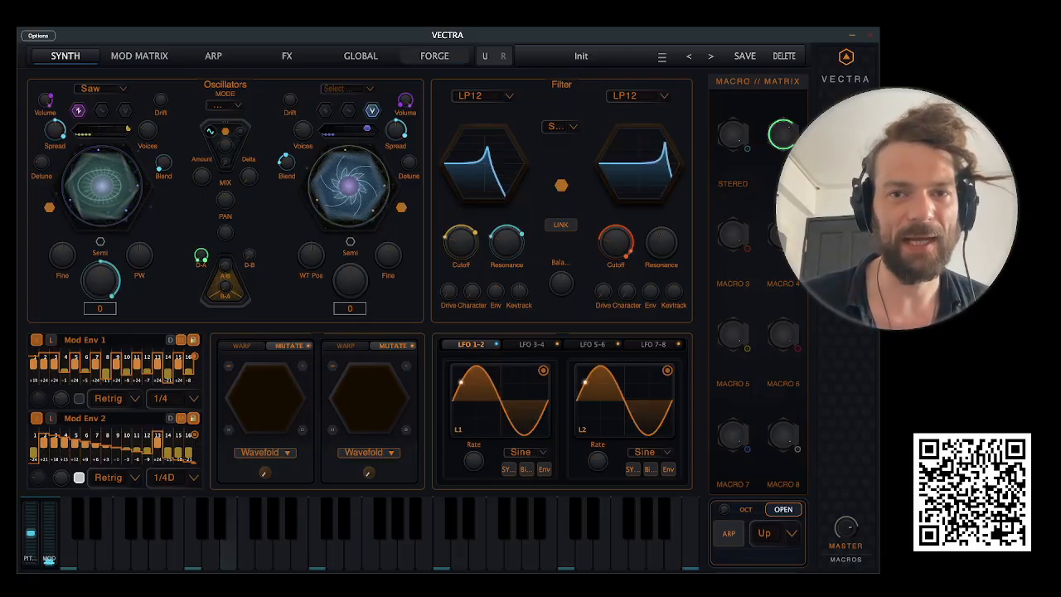
pyautogui.click(434, 55)
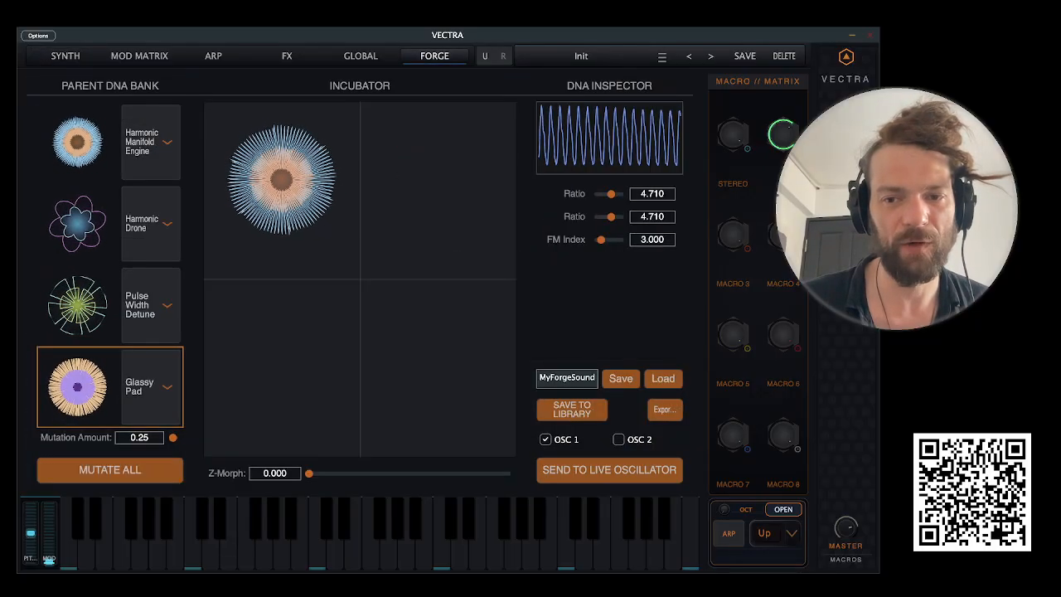
pyautogui.click(618, 440)
pyautogui.click(546, 439)
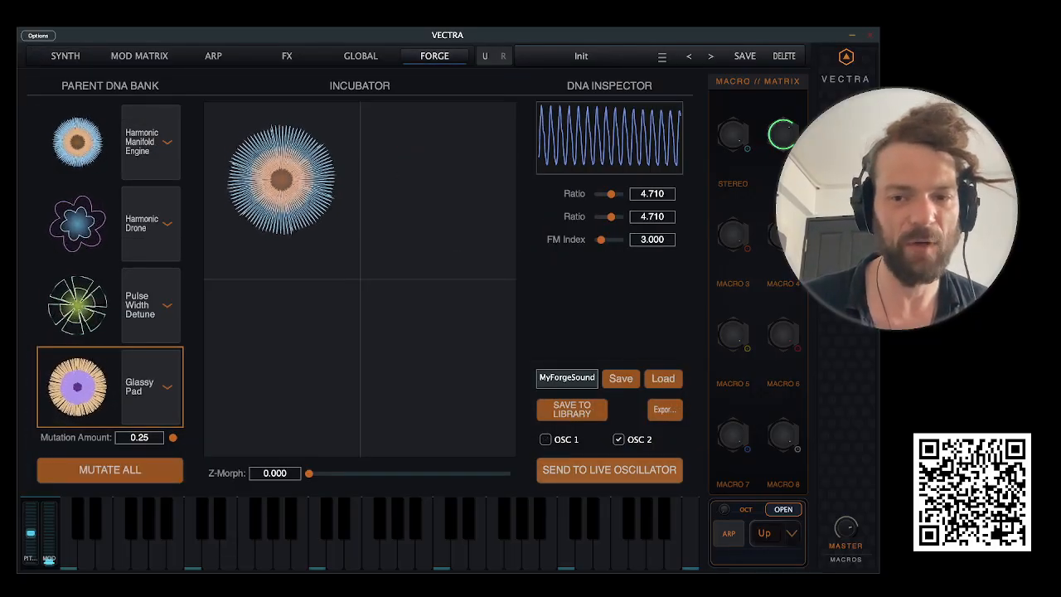
pyautogui.click(609, 469)
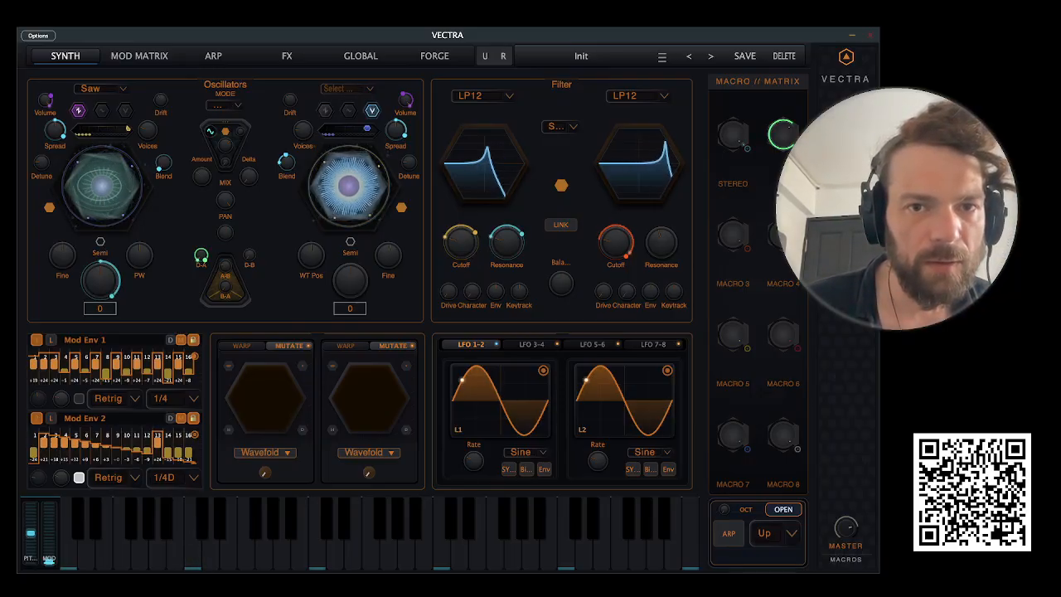
# - Compare oscillator 2's analog Saw waveform with the Forge sound on the synth page and leave it on Saw
pyautogui.click(325, 110)
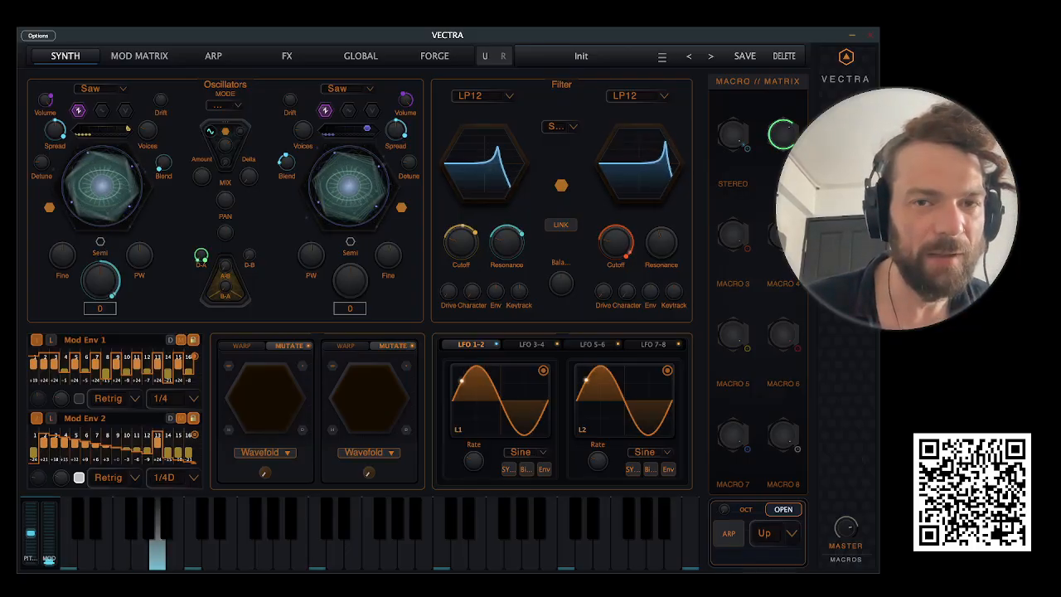
pyautogui.click(372, 110)
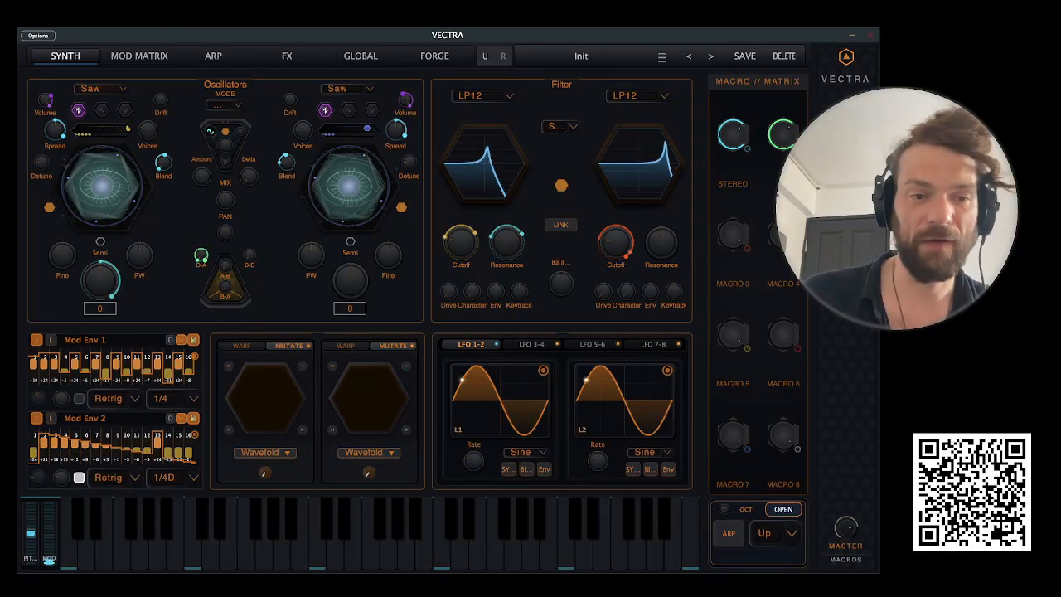
# - Show the Amp Env in place of Mod Env 1 and lengthen its release
pyautogui.click(36, 418)
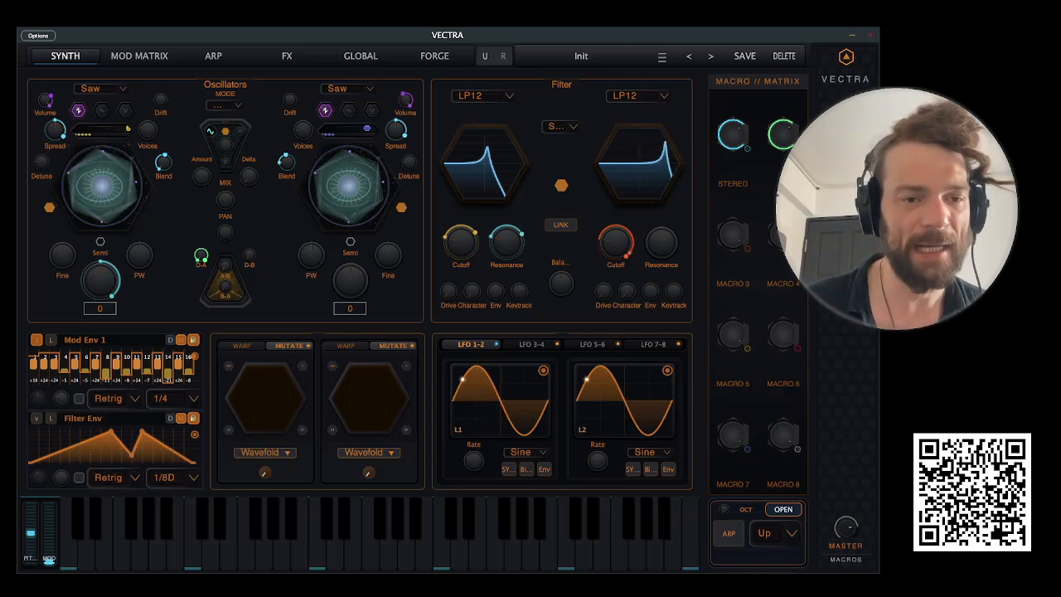
pyautogui.click(36, 418)
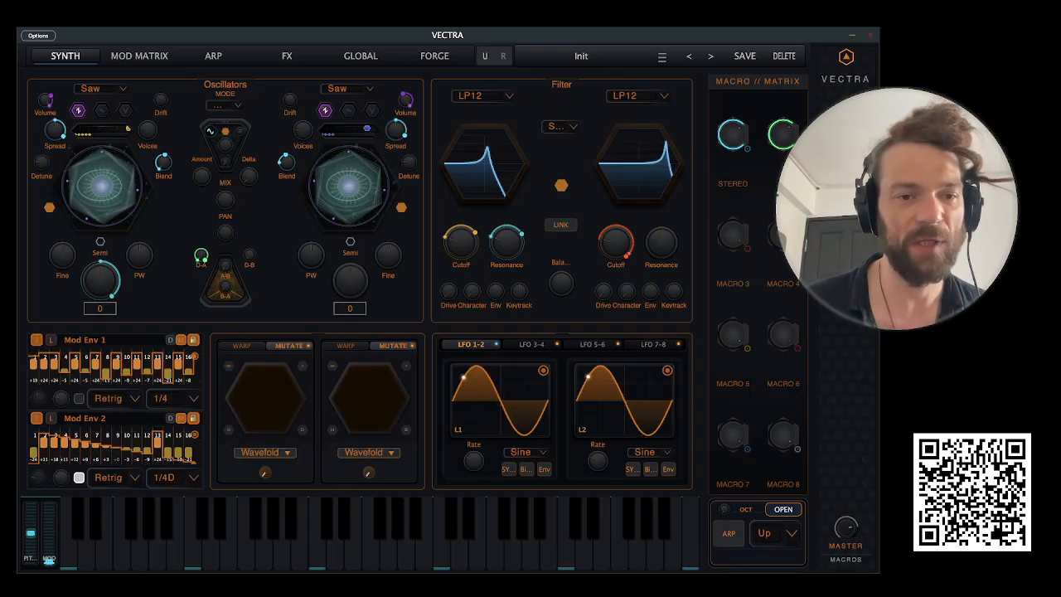
pyautogui.click(37, 339)
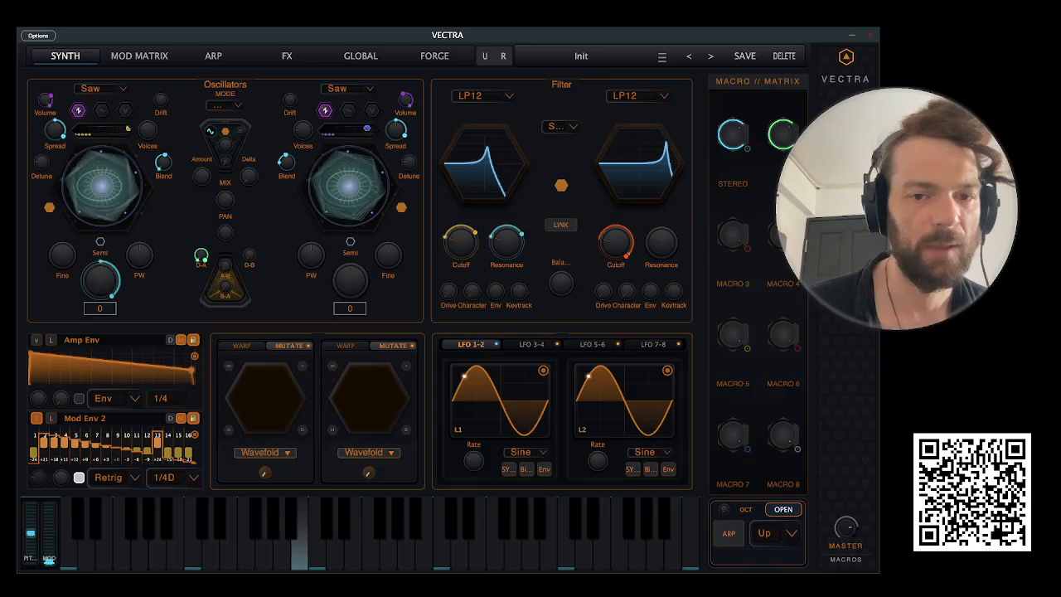
pyautogui.moveTo(61, 398)
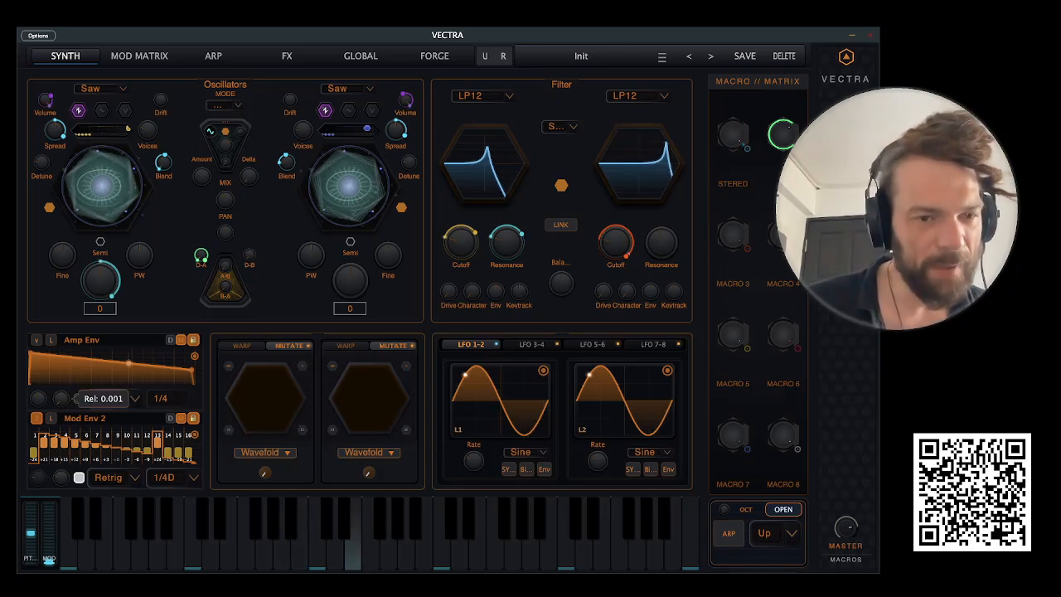
pyautogui.moveTo(61, 399); pyautogui.dragTo(62, 375)
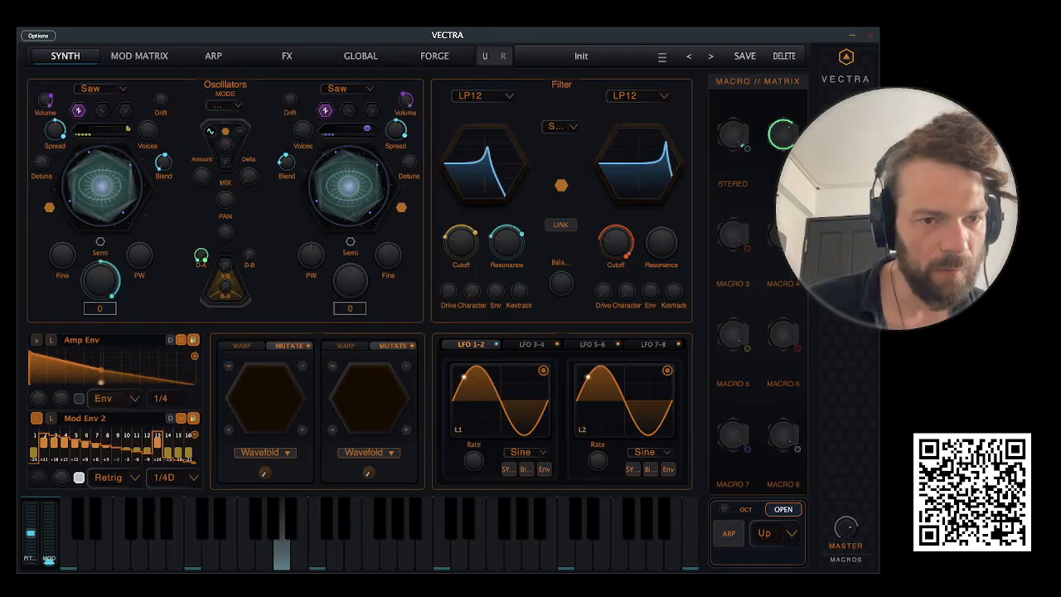
pyautogui.moveTo(61, 399); pyautogui.dragTo(62, 373)
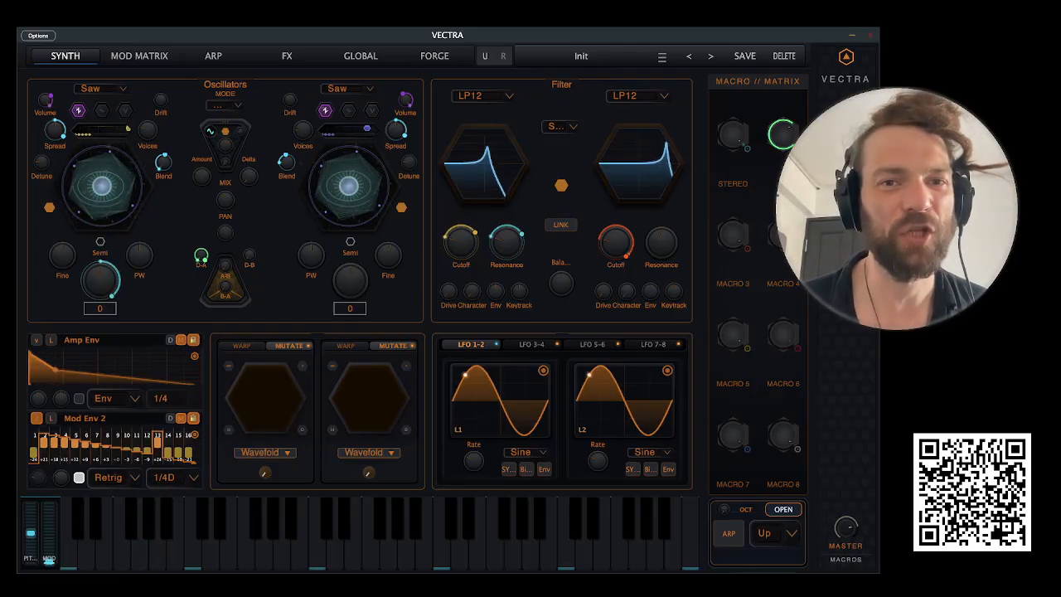
# - Try oscillator 2 with different wavetables and with the Forge sound, and return it to the analog Saw waveform
pyautogui.click(349, 111)
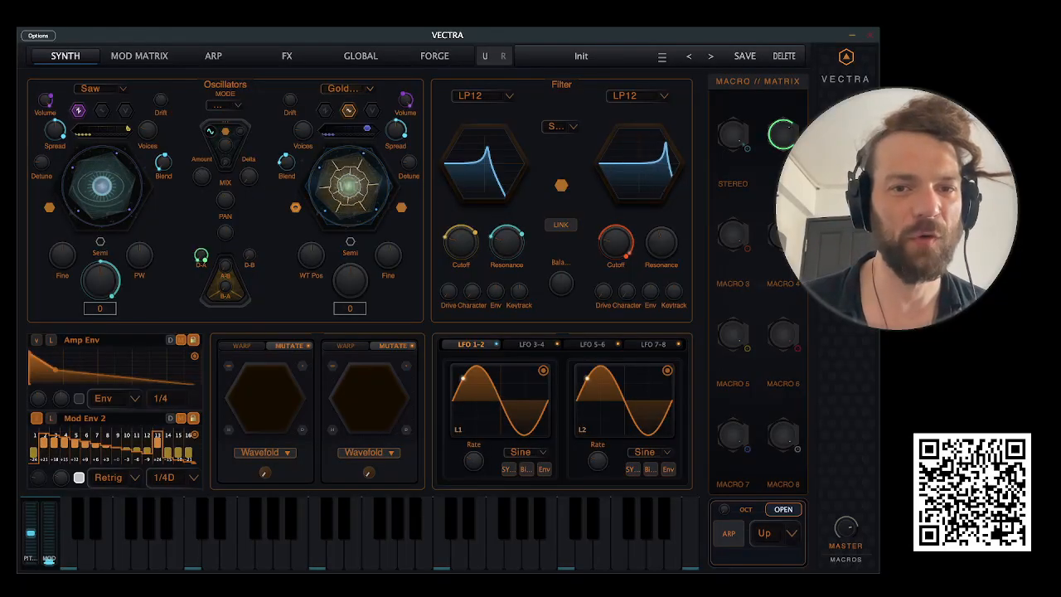
pyautogui.click(348, 88)
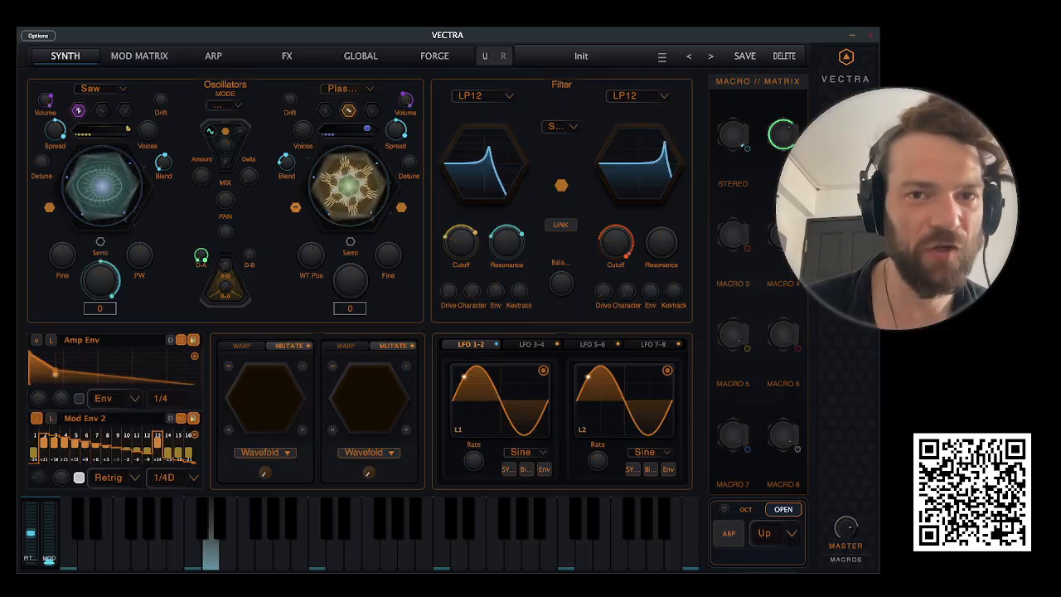
pyautogui.click(372, 110)
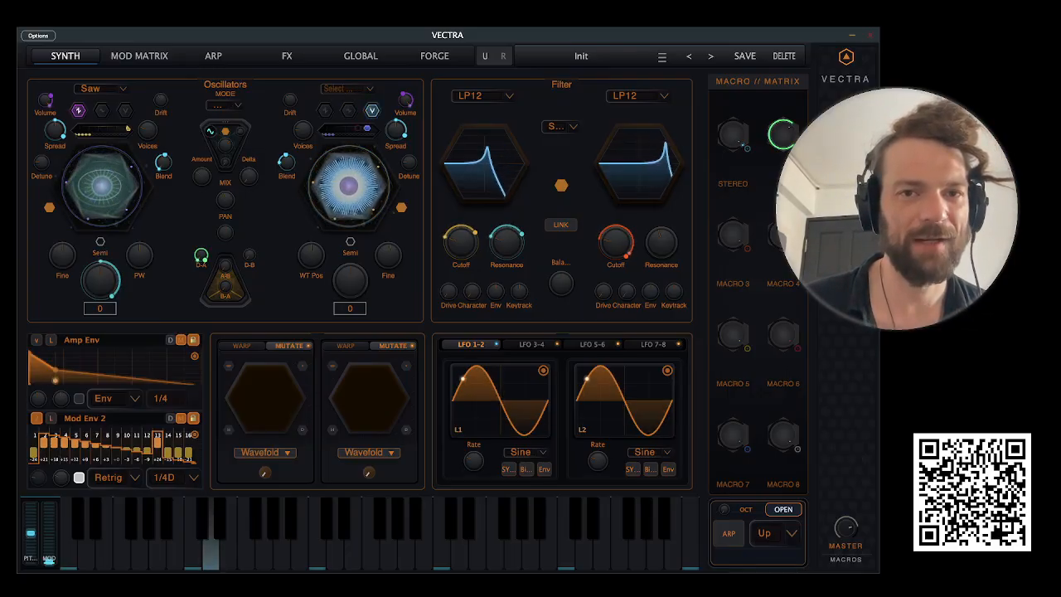
pyautogui.click(324, 110)
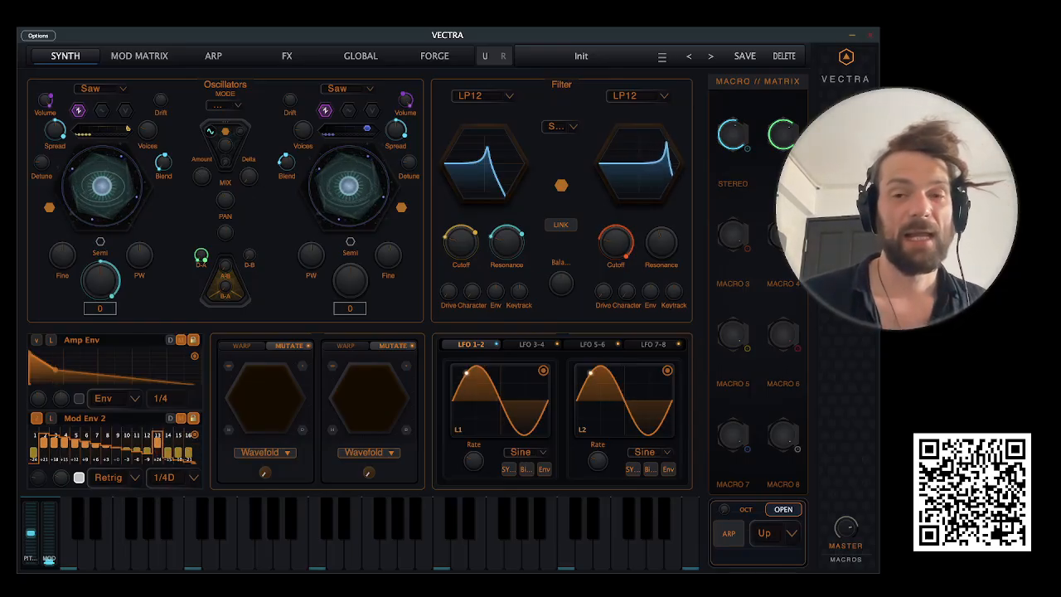
# - Review the modulation matrix routings from the LFO, envelopes and macros to filter, pitch, level, FM, blend and spread
pyautogui.click(139, 55)
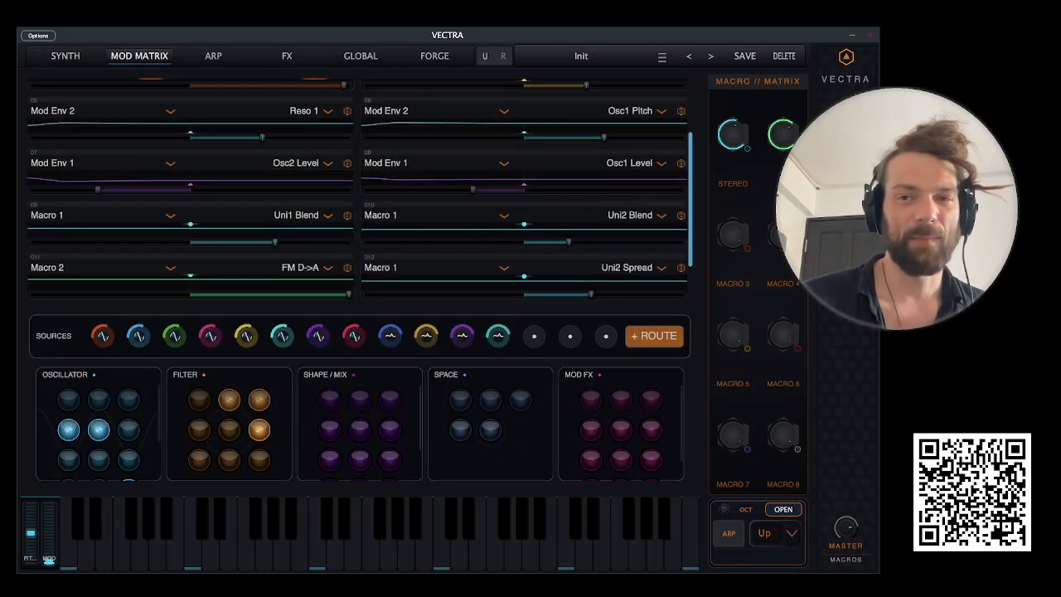
pyautogui.scroll(-2, 360, 189)
pyautogui.scroll(4, 359, 189)
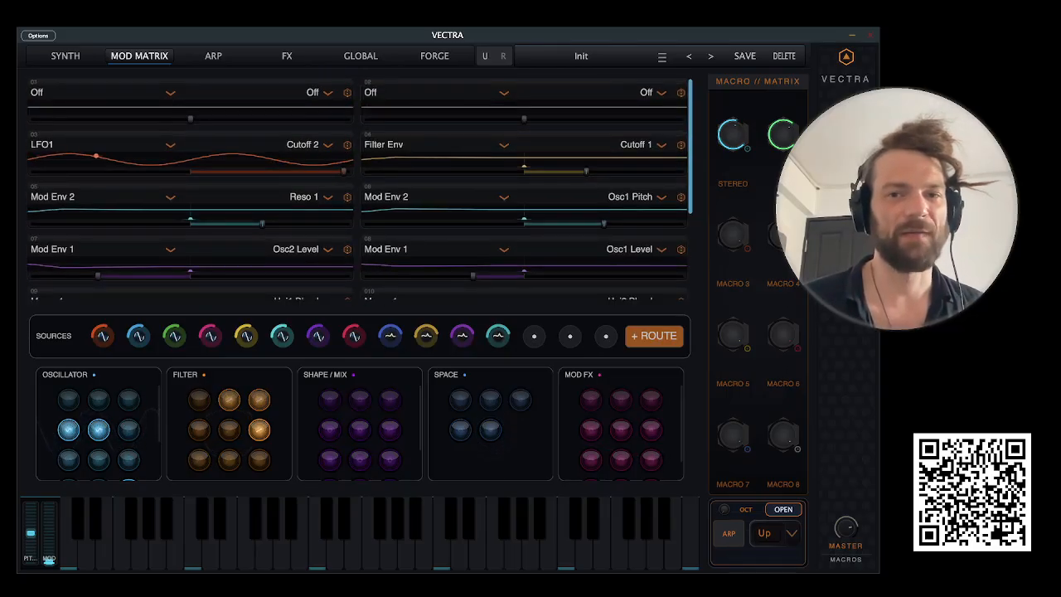
pyautogui.scroll(-1, 360, 189)
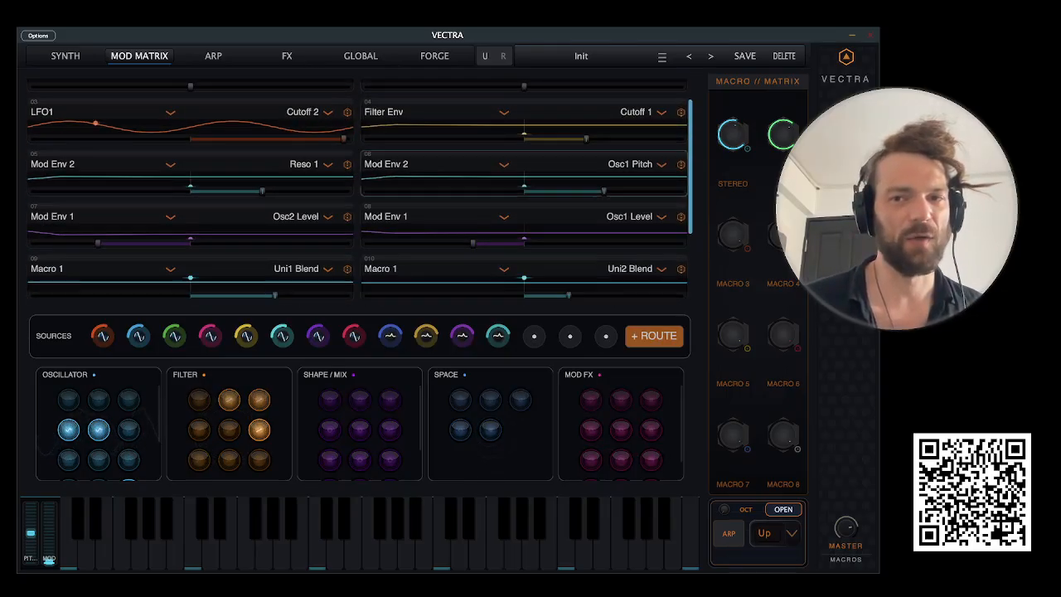
pyautogui.scroll(-2, 360, 189)
pyautogui.scroll(-1, 360, 189)
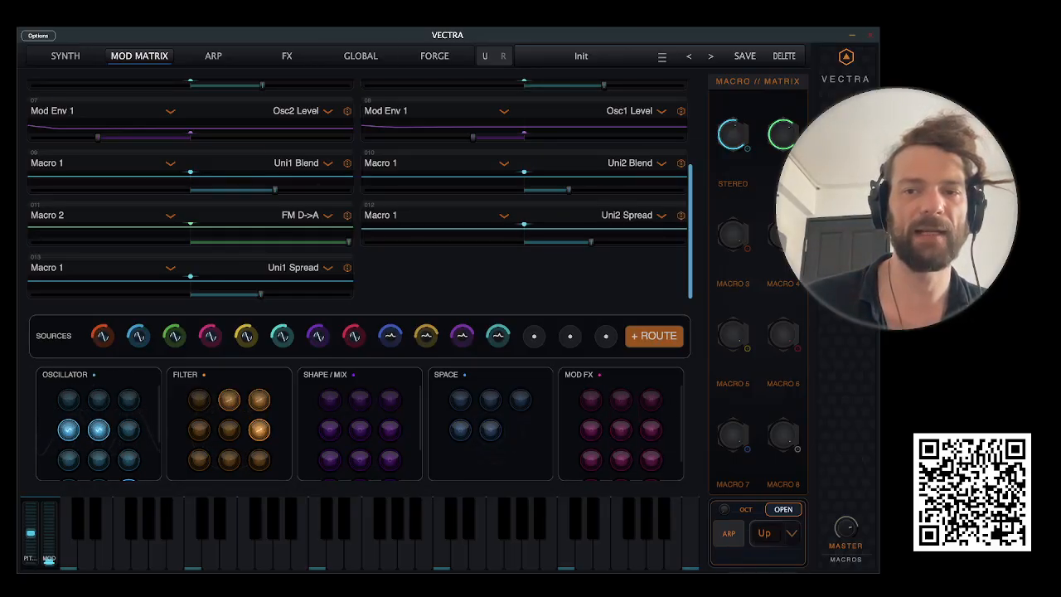
pyautogui.scroll(2, 358, 189)
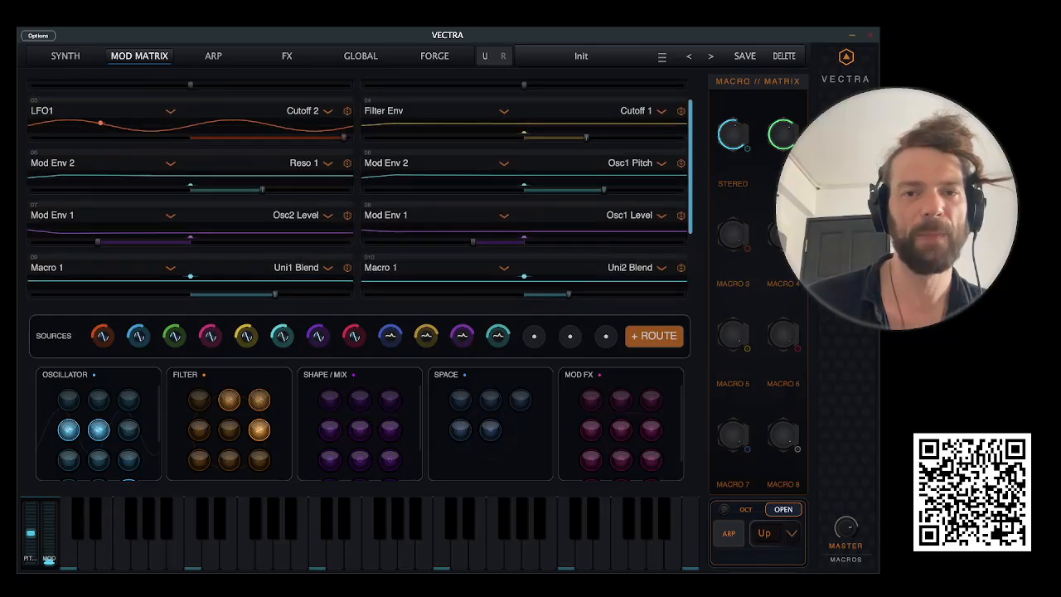
pyautogui.scroll(1, 359, 189)
pyautogui.scroll(-4, 352, 186)
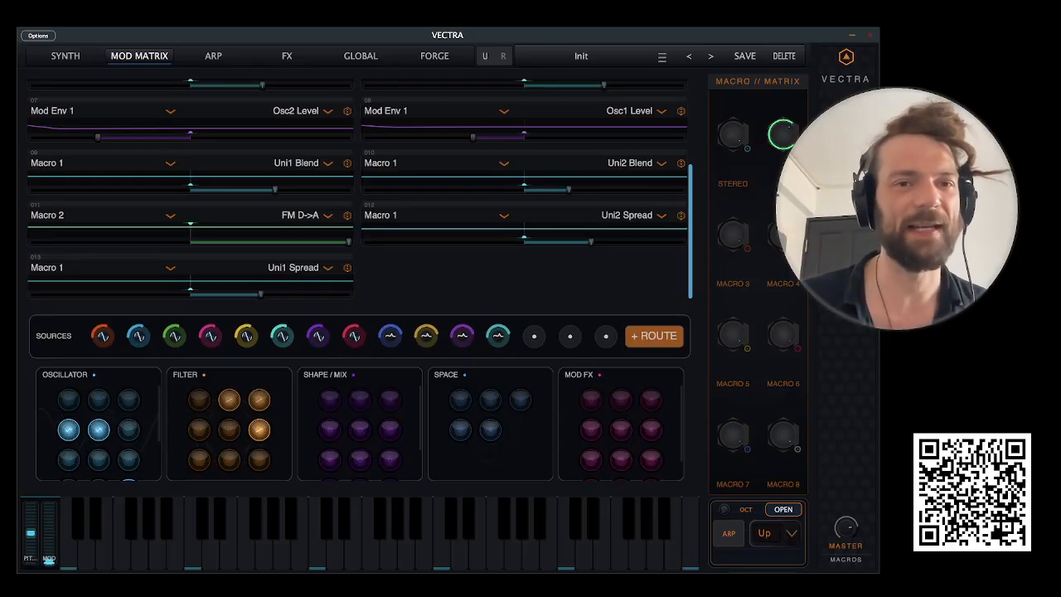
pyautogui.click(65, 56)
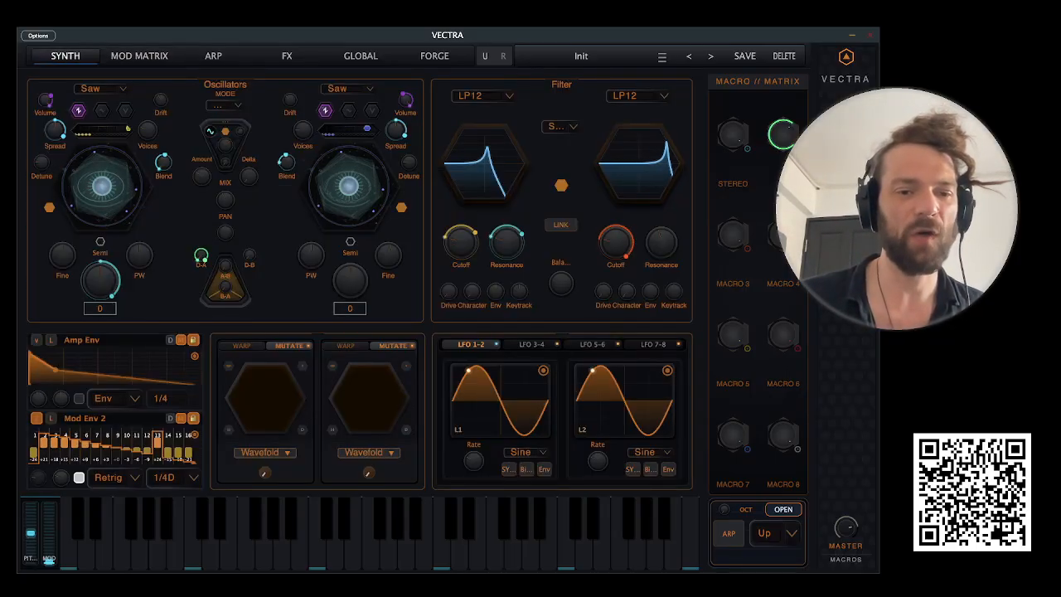
pyautogui.click(140, 55)
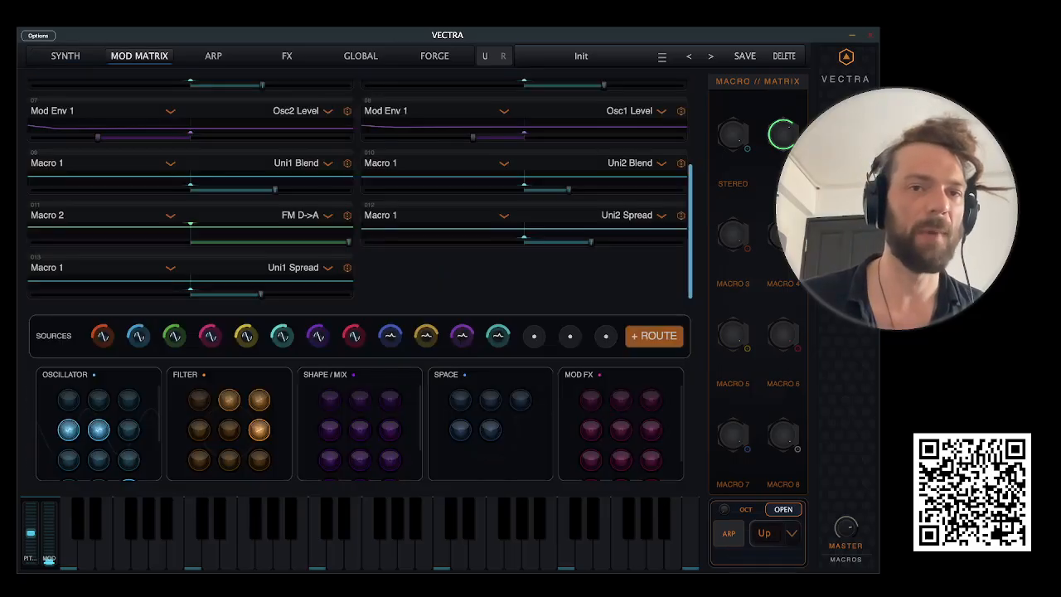
# - Expand the arpeggiator view, play the arpeggiator while raising its range to 4 octaves, and switch it off
pyautogui.click(213, 55)
pyautogui.click(646, 109)
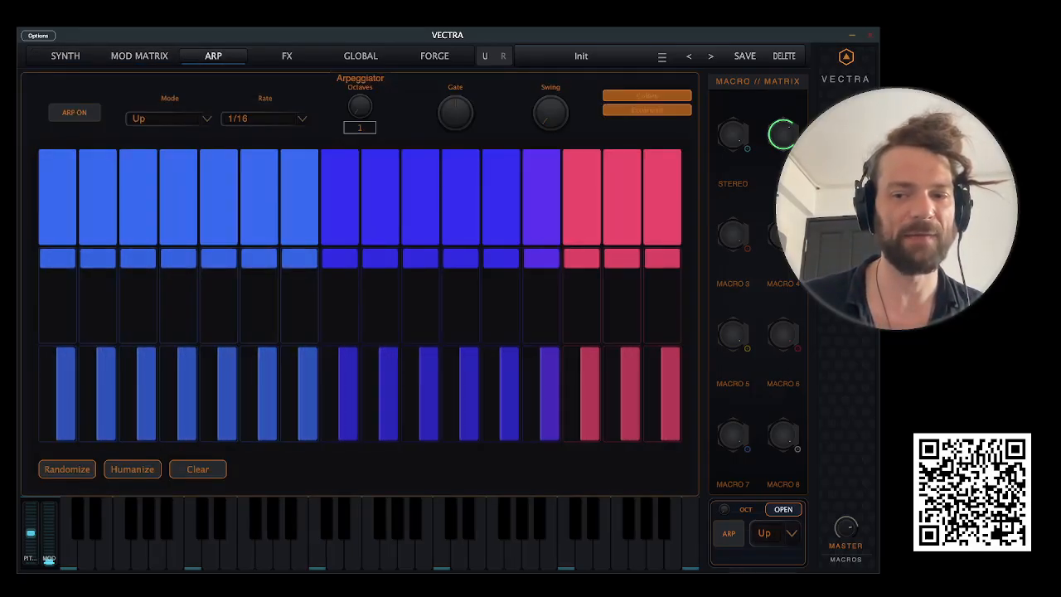
pyautogui.click(75, 113)
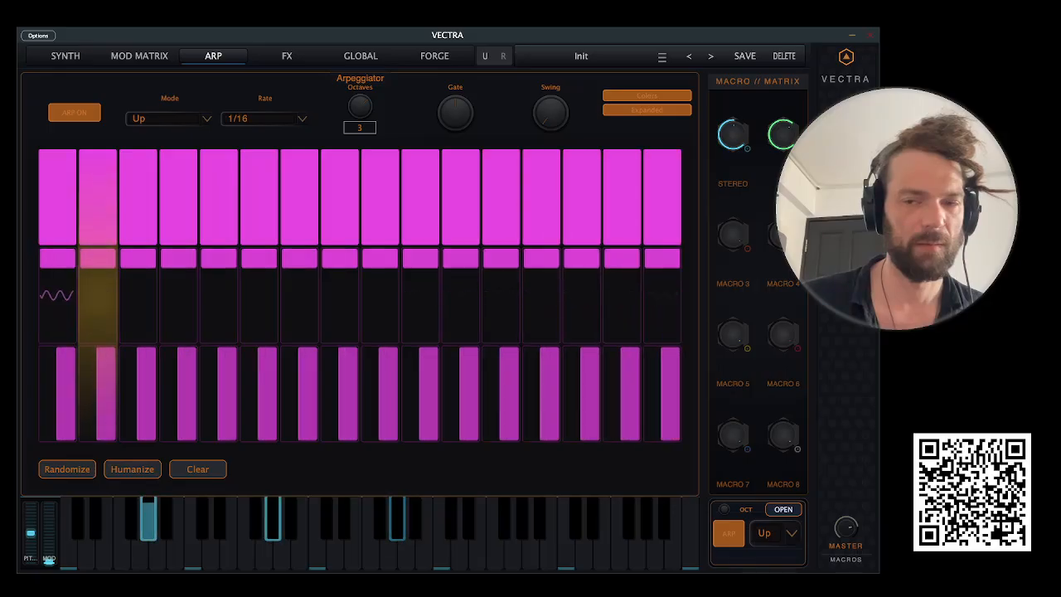
pyautogui.moveTo(359, 106); pyautogui.dragTo(360, 83)
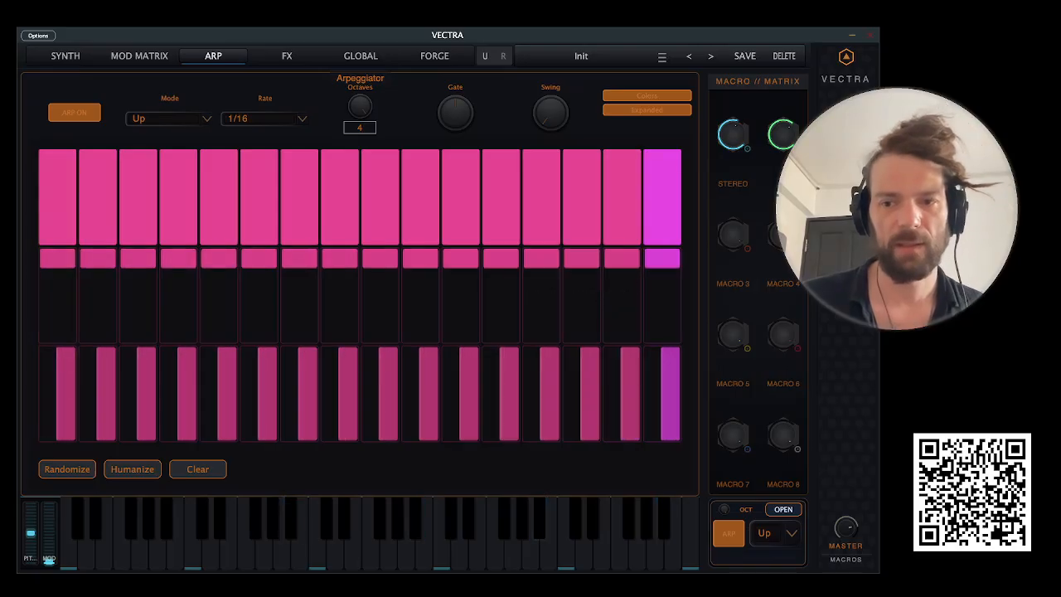
pyautogui.click(74, 113)
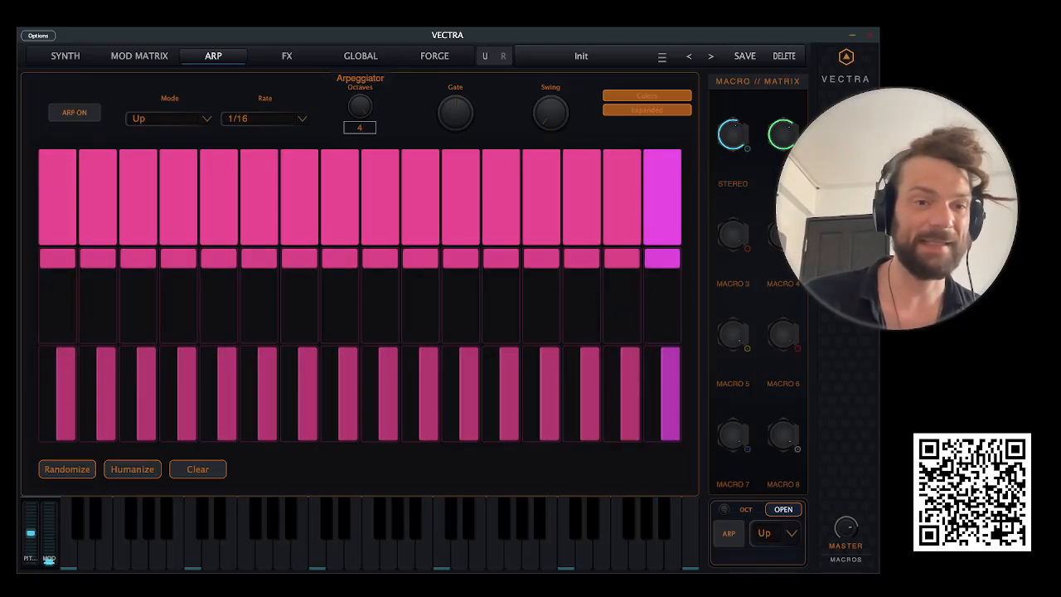
# - Widen arpeggiator step 1's bar in the lowest lane and reduce the second-lane bars of steps 2 and 3
pyautogui.click(50, 390)
pyautogui.click(97, 269)
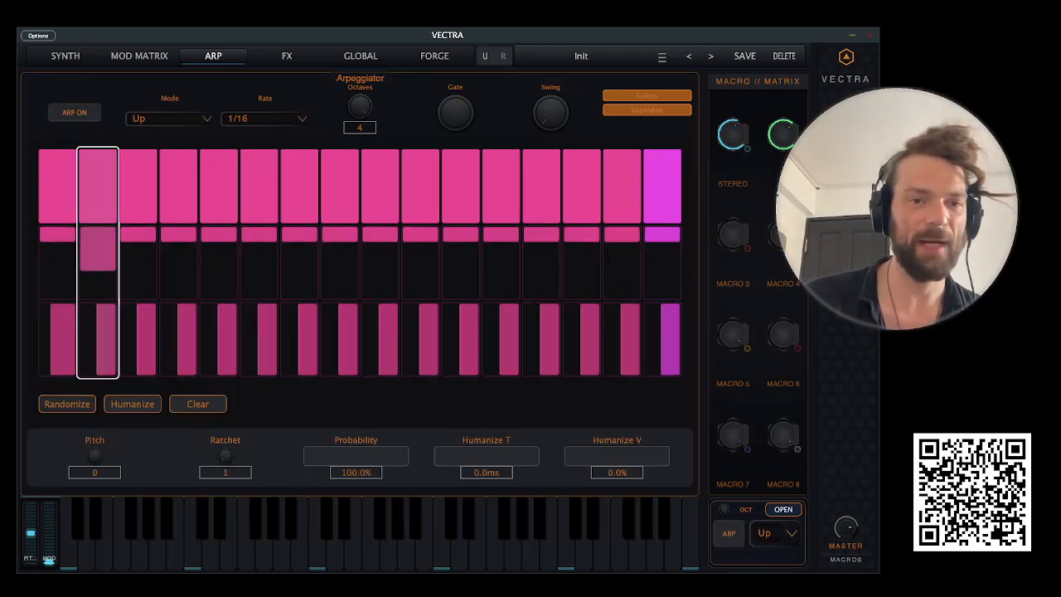
pyautogui.moveTo(98, 269)
pyautogui.mouseDown()
pyautogui.moveTo(137, 232)
pyautogui.moveTo(99, 238)
pyautogui.mouseUp()
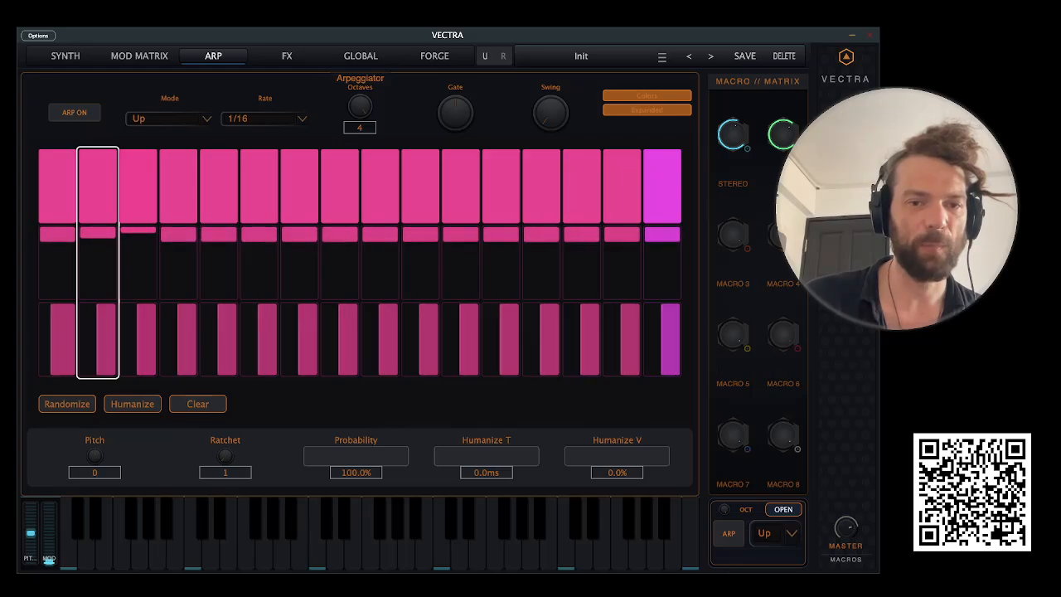
# - Turn arpeggiator steps 9 and 10 off and on again
pyautogui.click(380, 186)
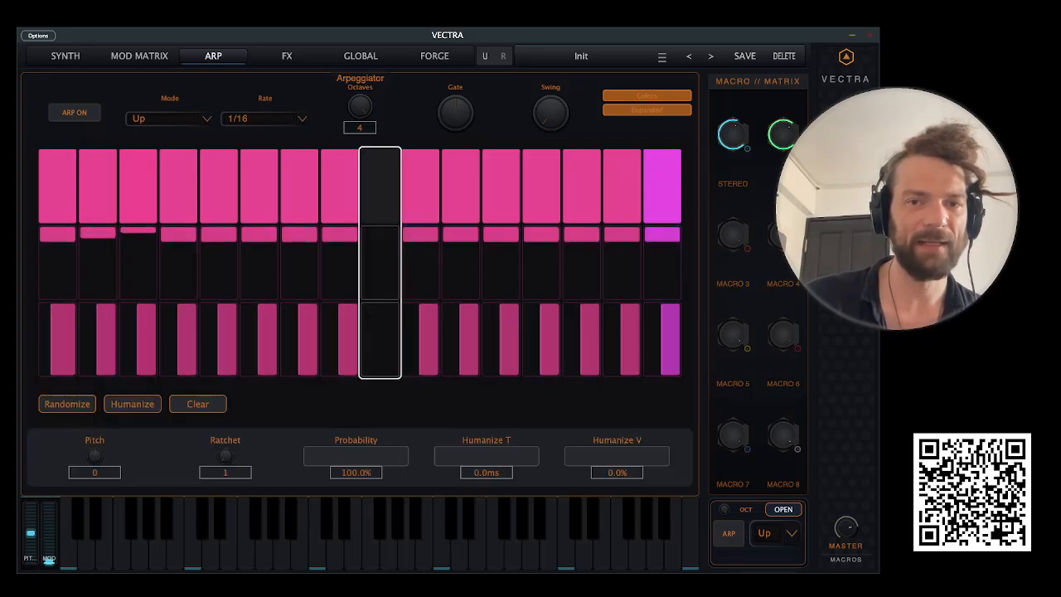
pyautogui.click(381, 187)
pyautogui.click(420, 186)
pyautogui.click(420, 186)
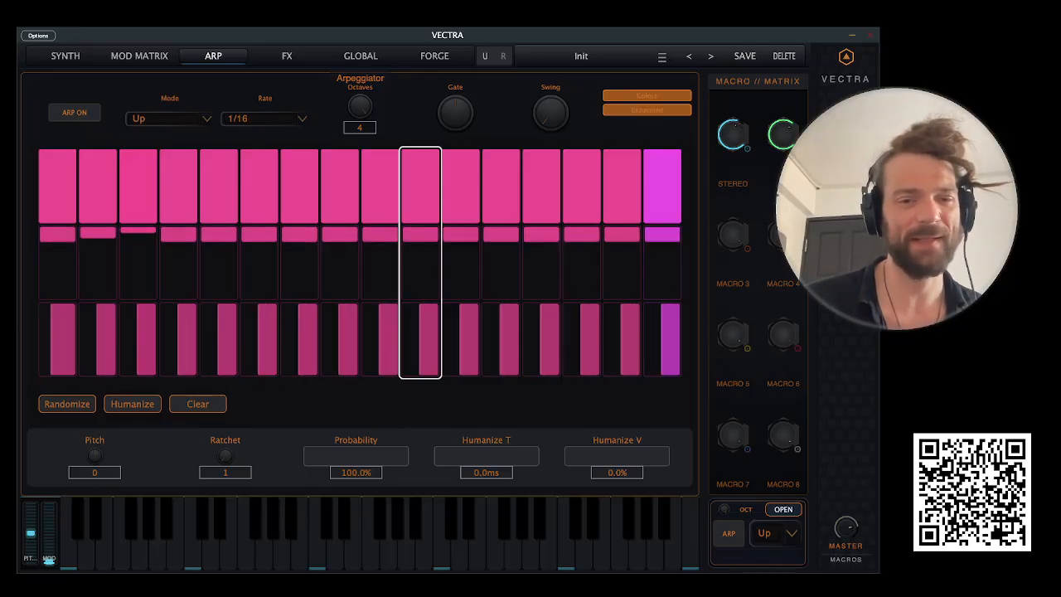
# - Deselect the arpeggiator step to close its settings and return to the synth page
pyautogui.click(420, 263)
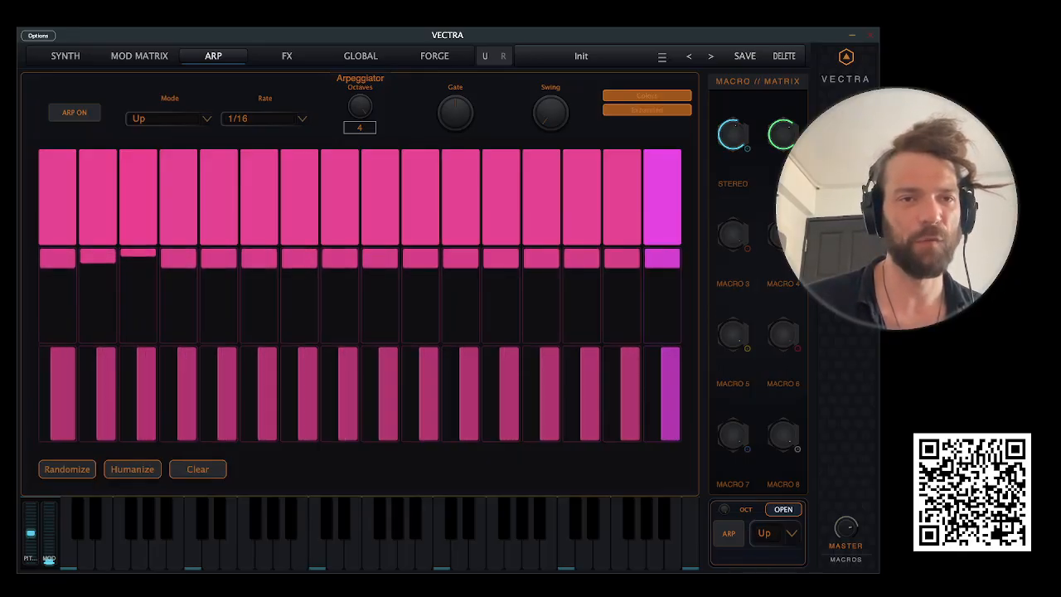
pyautogui.click(66, 55)
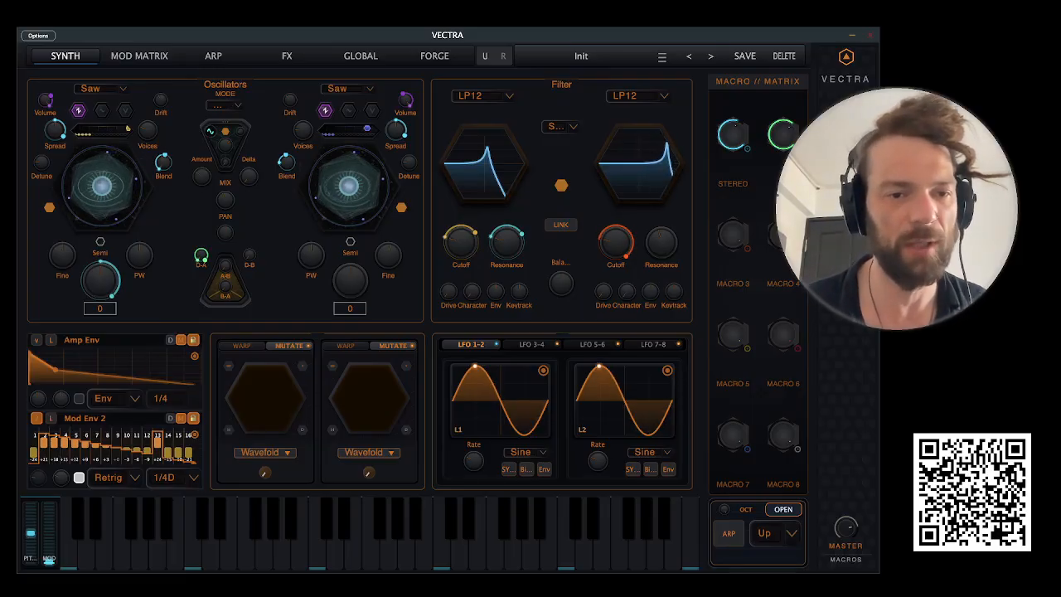
# - Open the envelope editor, redraw Mod Env 1's step levels from step 4 onward, and set step 3 to +15
pyautogui.click(81, 340)
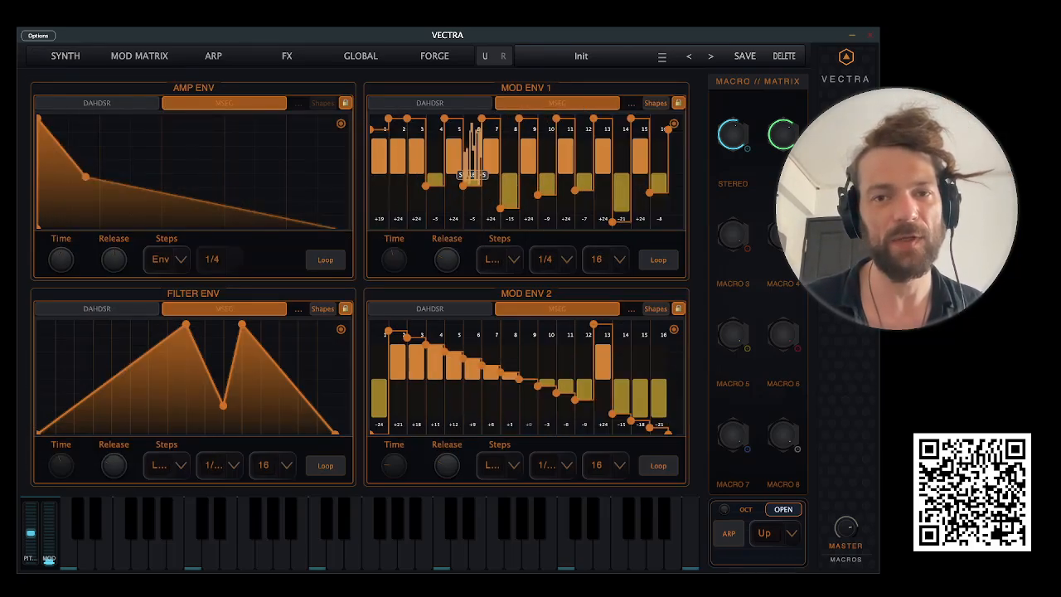
pyautogui.moveTo(406, 202); pyautogui.dragTo(593, 159)
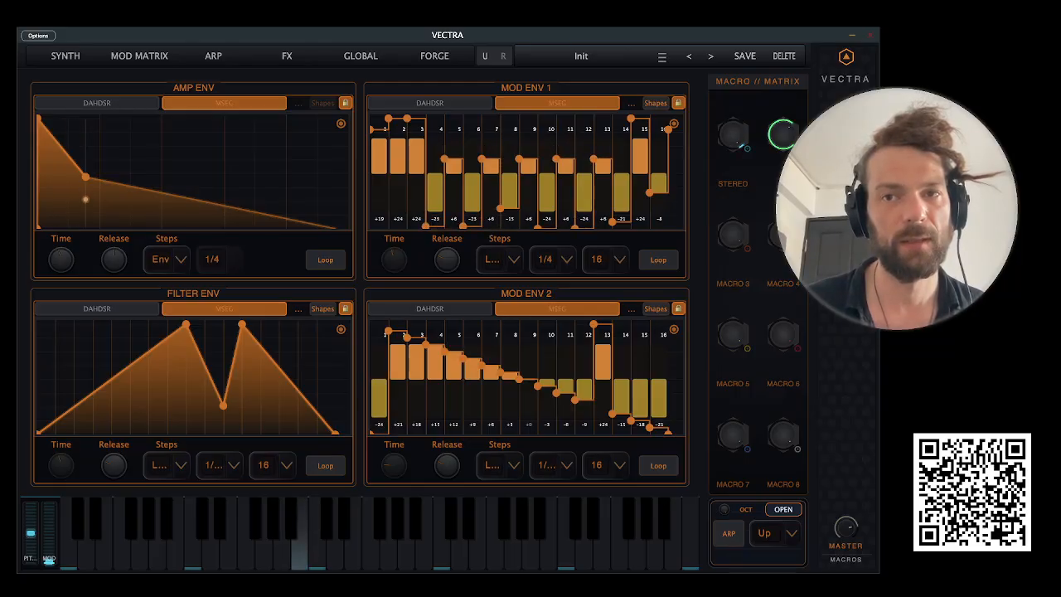
pyautogui.moveTo(414, 149)
pyautogui.mouseDown()
pyautogui.moveTo(410, 207)
pyautogui.moveTo(407, 119)
pyautogui.moveTo(406, 184)
pyautogui.moveTo(416, 141)
pyautogui.mouseUp()
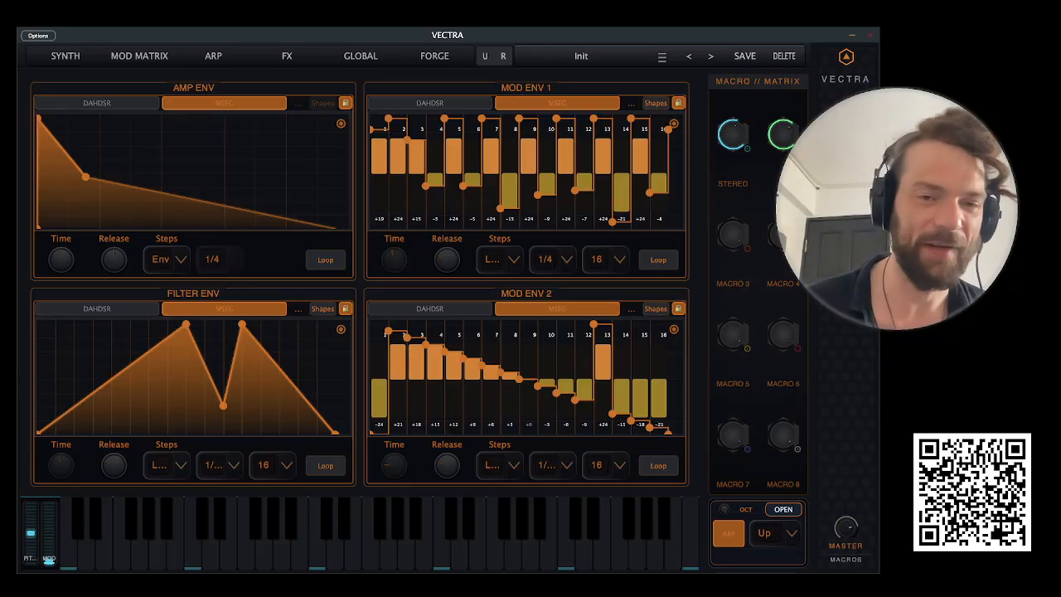
pyautogui.click(65, 55)
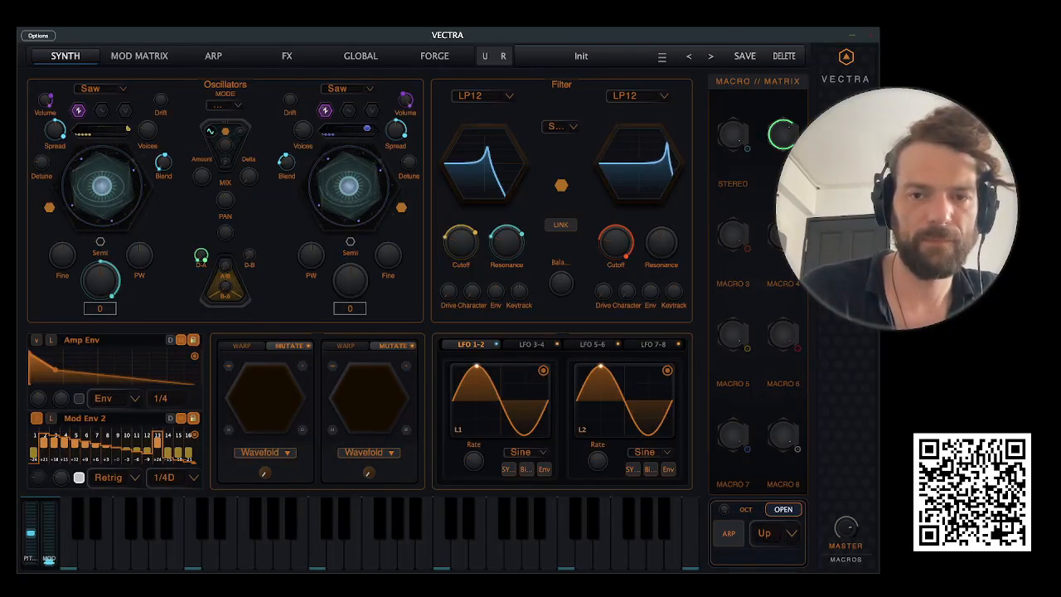
# - Save the current patch as Nasty Driver LD and load a fresh Init patch
pyautogui.press('Return')
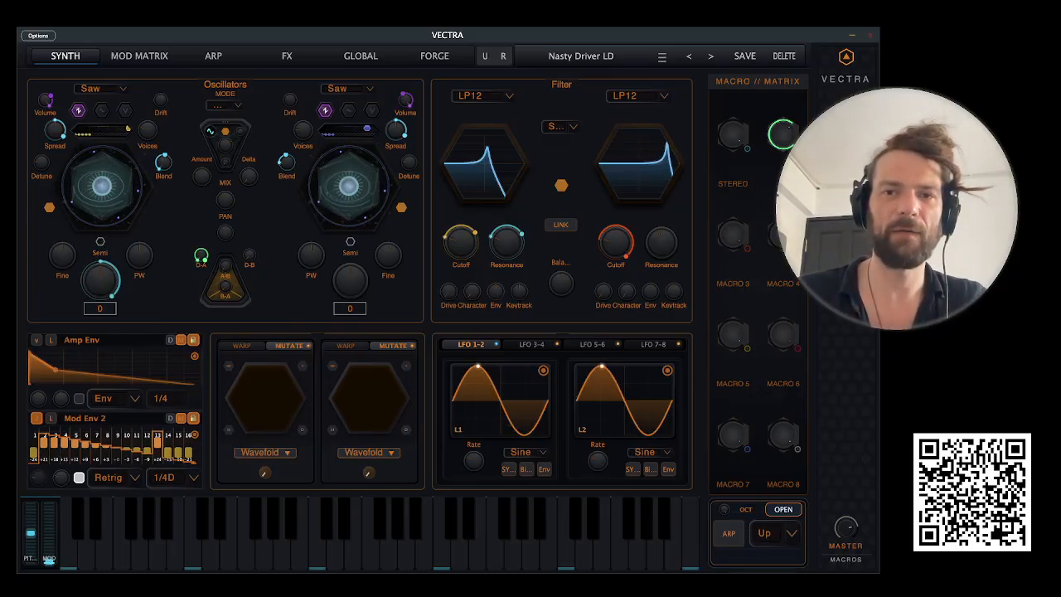
pyautogui.hotkey('ctrl', 'shift', 'z')
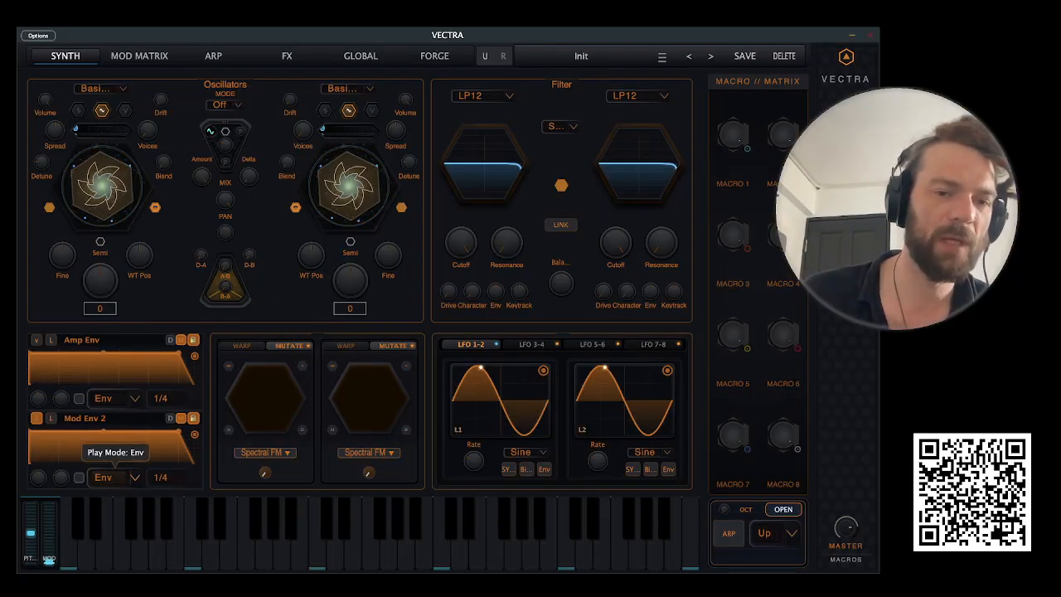
# - Set Mod Env 2's play mode to Retrig and draw alternating low and high step levels starting with step 1 at -24
pyautogui.scroll(-1, 115, 477)
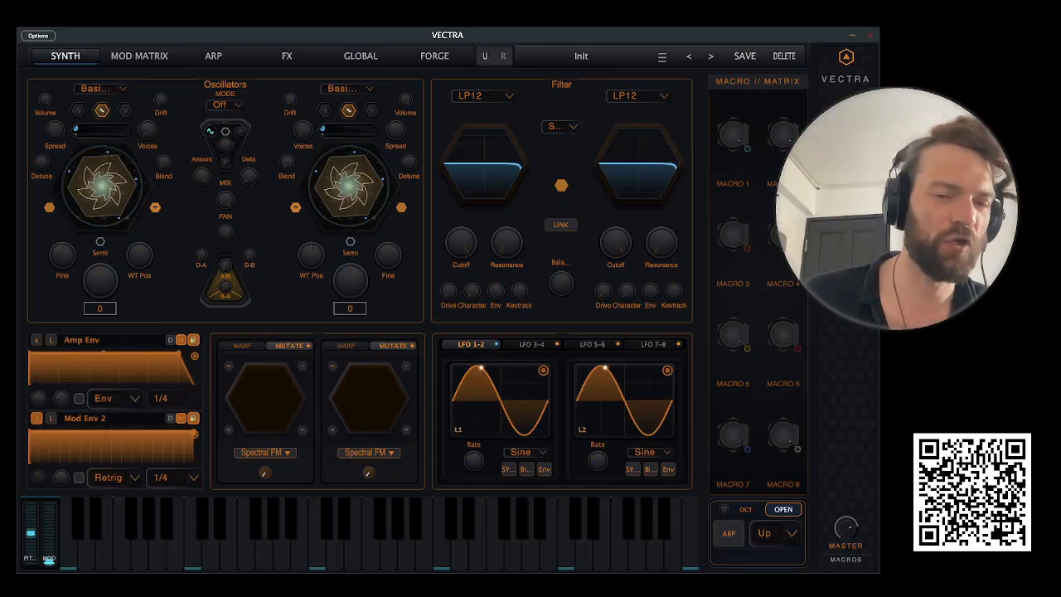
pyautogui.click(34, 453)
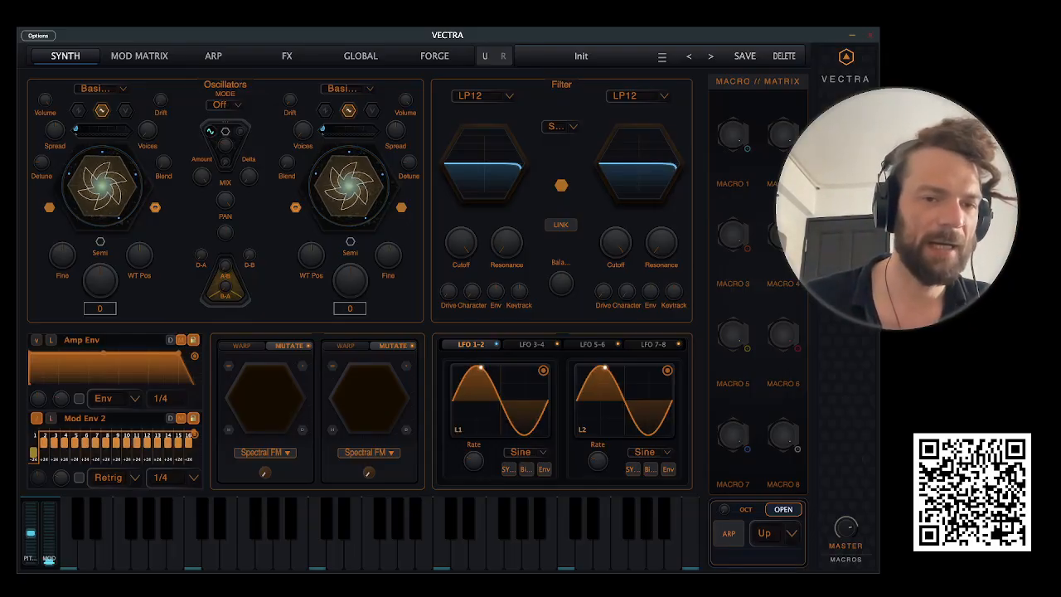
pyautogui.moveTo(55, 439); pyautogui.dragTo(55, 454)
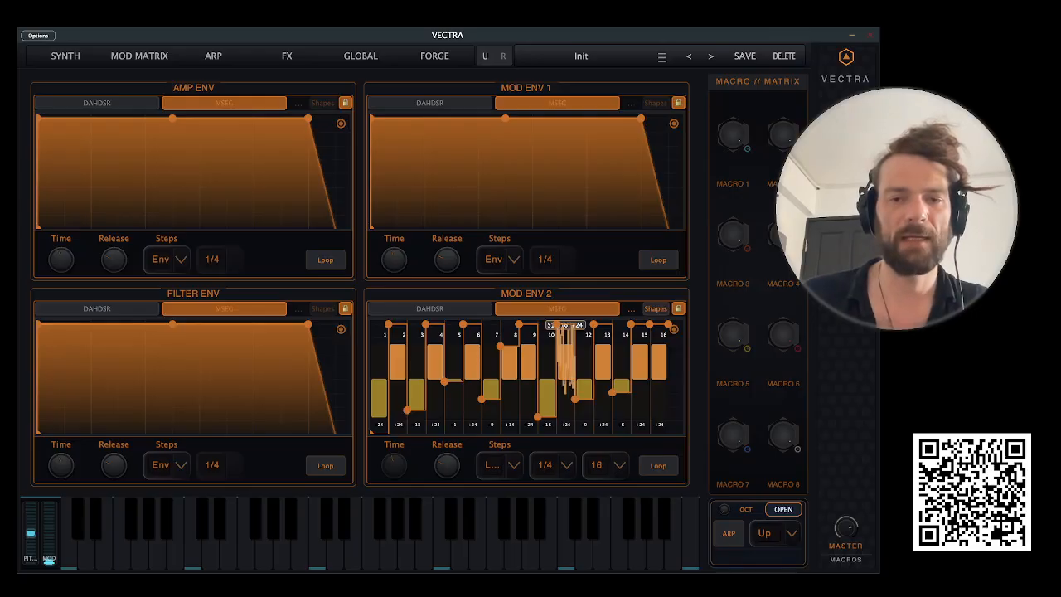
# - Lower several of Mod Env 2's high steps, set step 1 to +2 and step 16 to +10, and return to the synth page
pyautogui.moveTo(410, 348); pyautogui.dragTo(463, 335)
pyautogui.moveTo(556, 324); pyautogui.dragTo(518, 360)
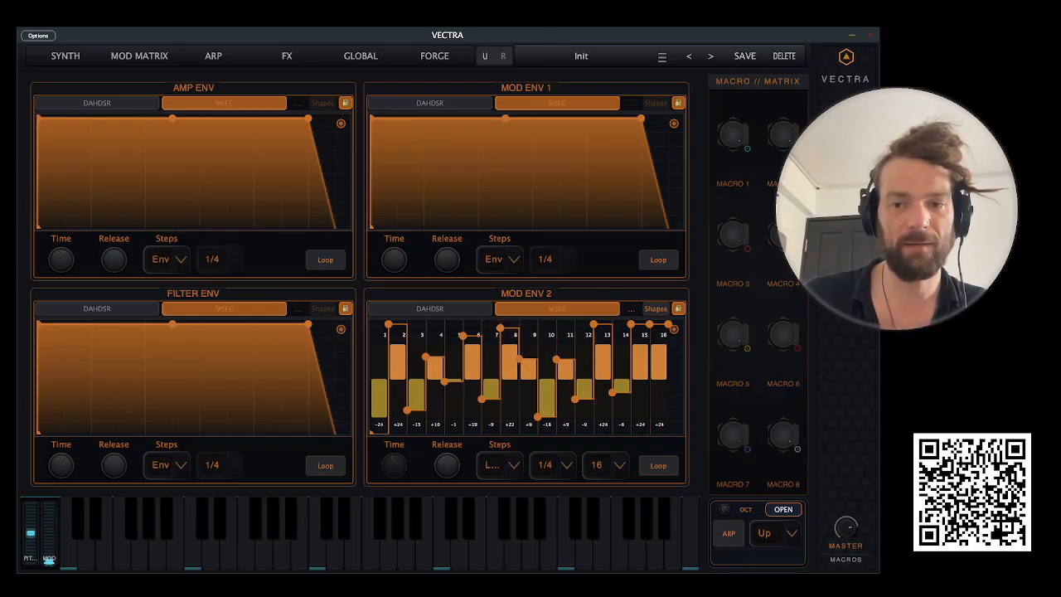
pyautogui.moveTo(668, 324); pyautogui.dragTo(668, 372)
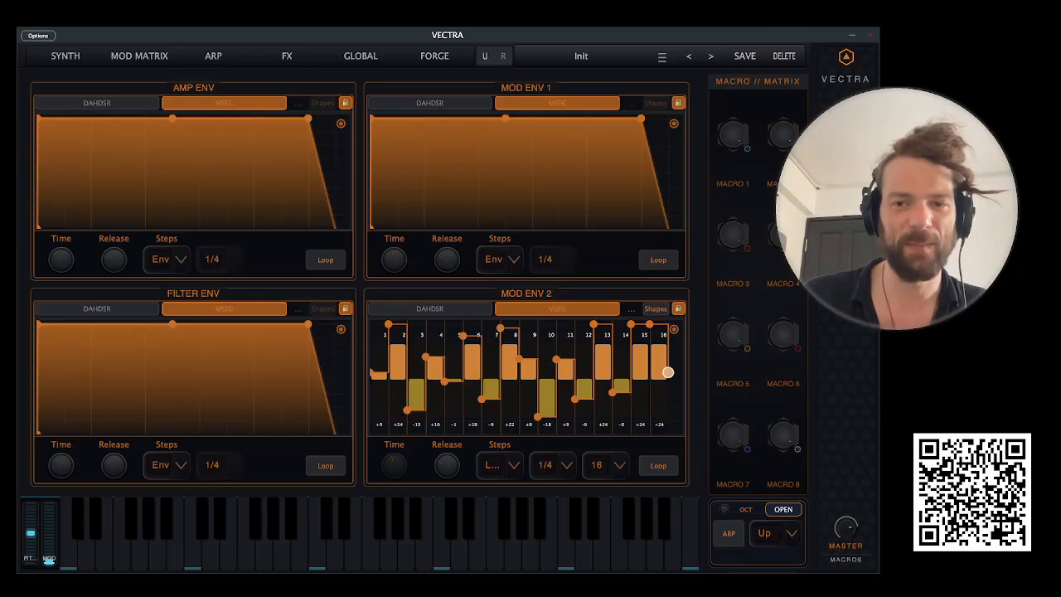
pyautogui.moveTo(649, 324); pyautogui.dragTo(648, 358)
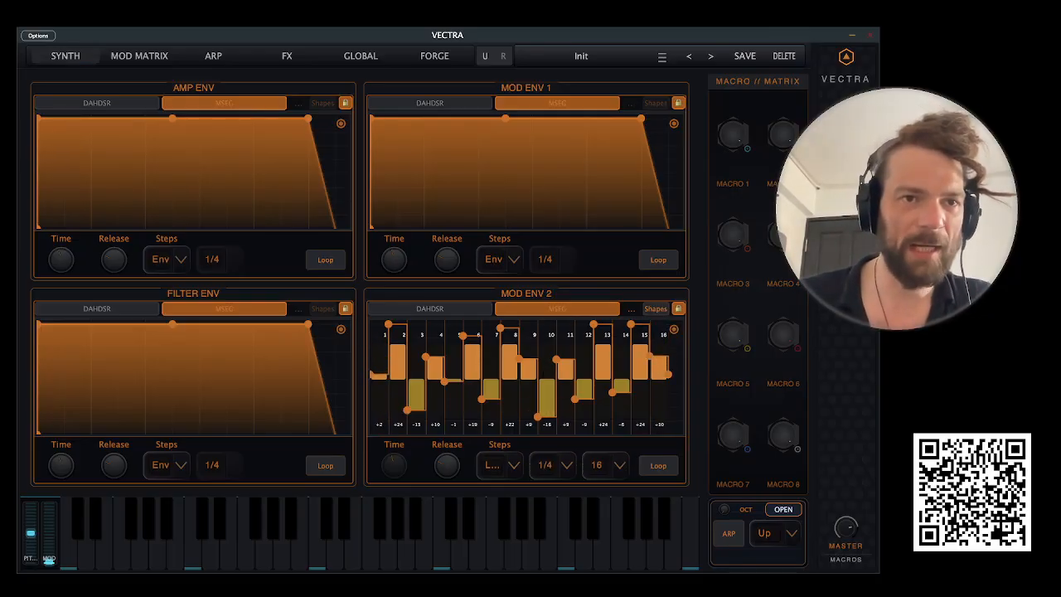
pyautogui.click(65, 56)
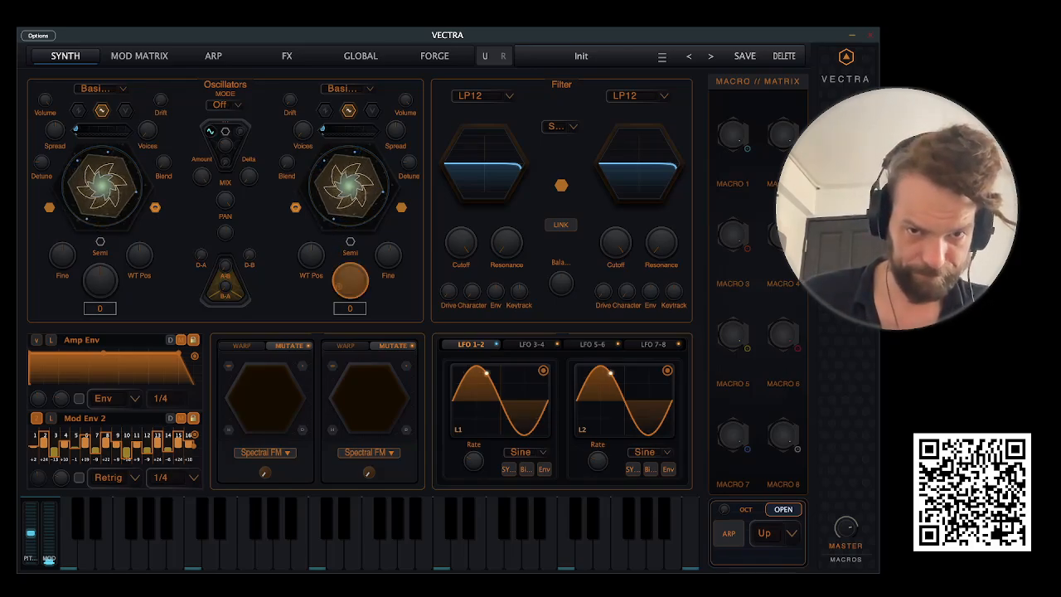
# - Modulate oscillator 2's pitch with Mod Env 2 and its wavetable position with Macro 1
pyautogui.moveTo(341, 284); pyautogui.dragTo(351, 220)
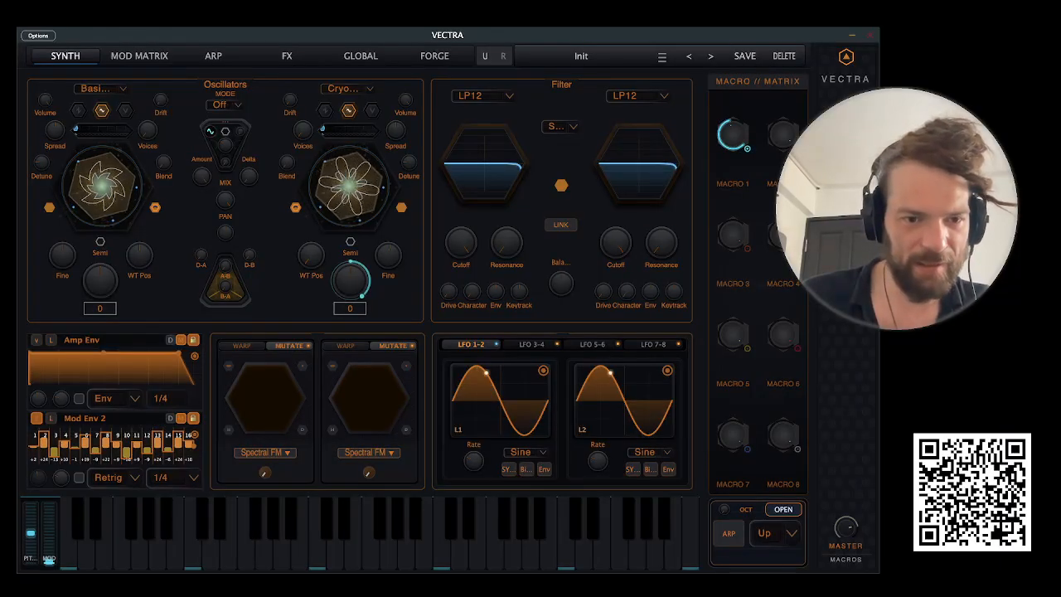
pyautogui.moveTo(746, 148); pyautogui.dragTo(311, 255)
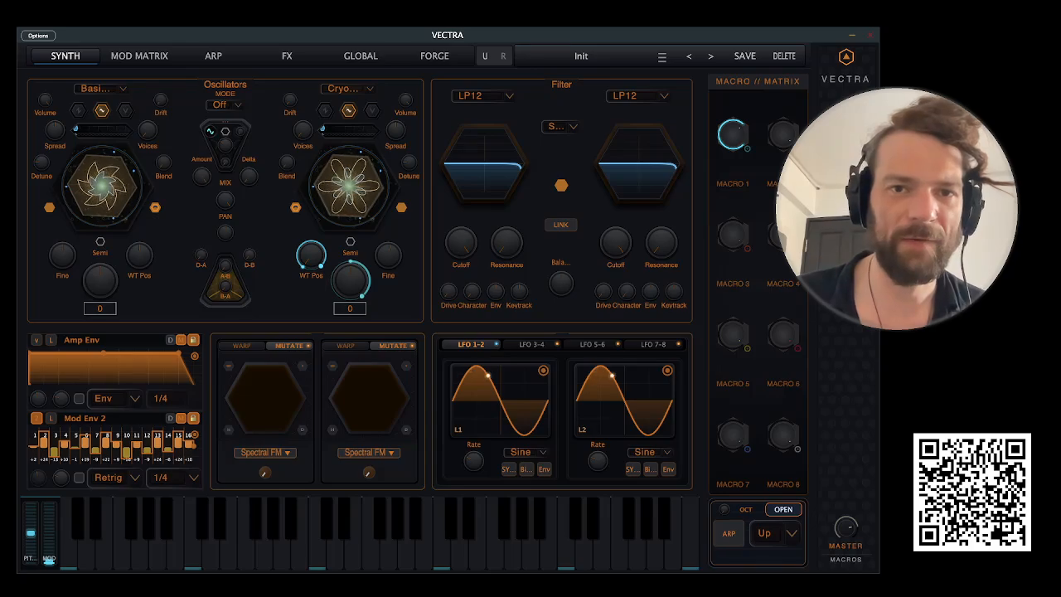
# - Audition several wavetables on oscillator 2, checking the modulation matrix routings in between, and settle on the one starting with "Meta"
pyautogui.press('Down')
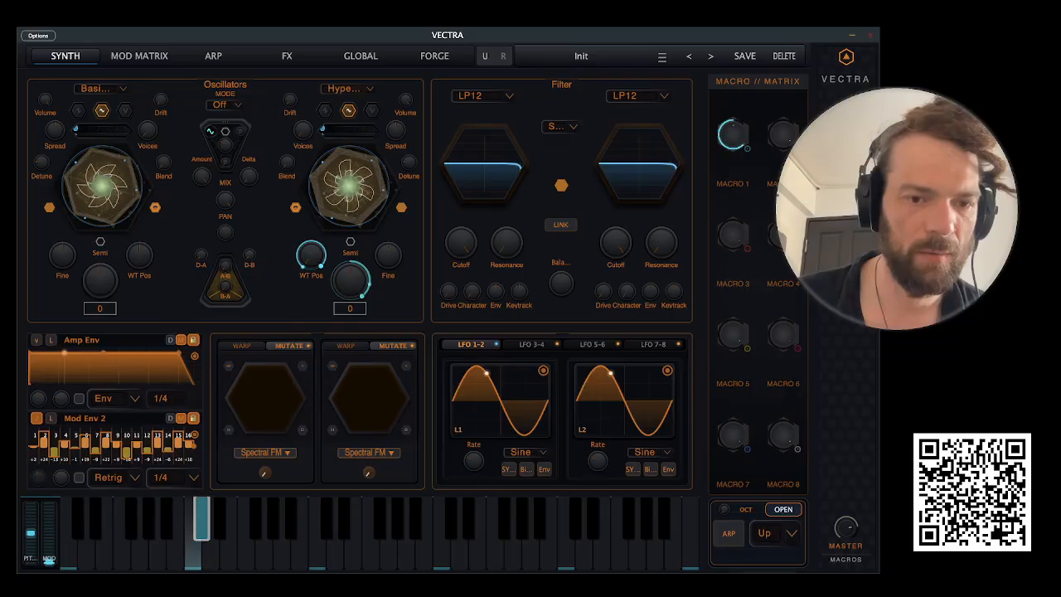
pyautogui.click(139, 56)
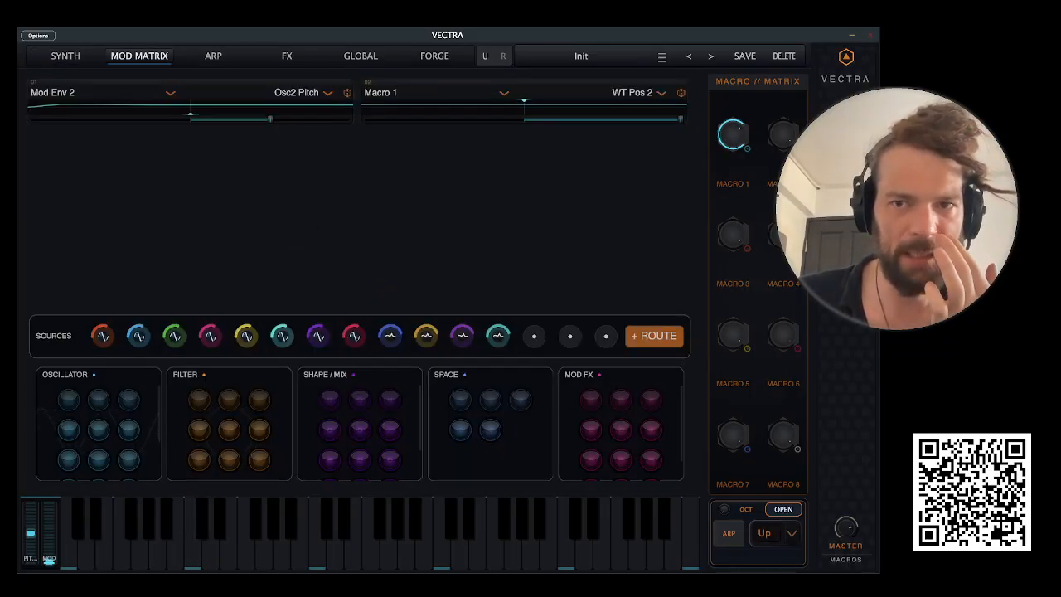
pyautogui.click(66, 56)
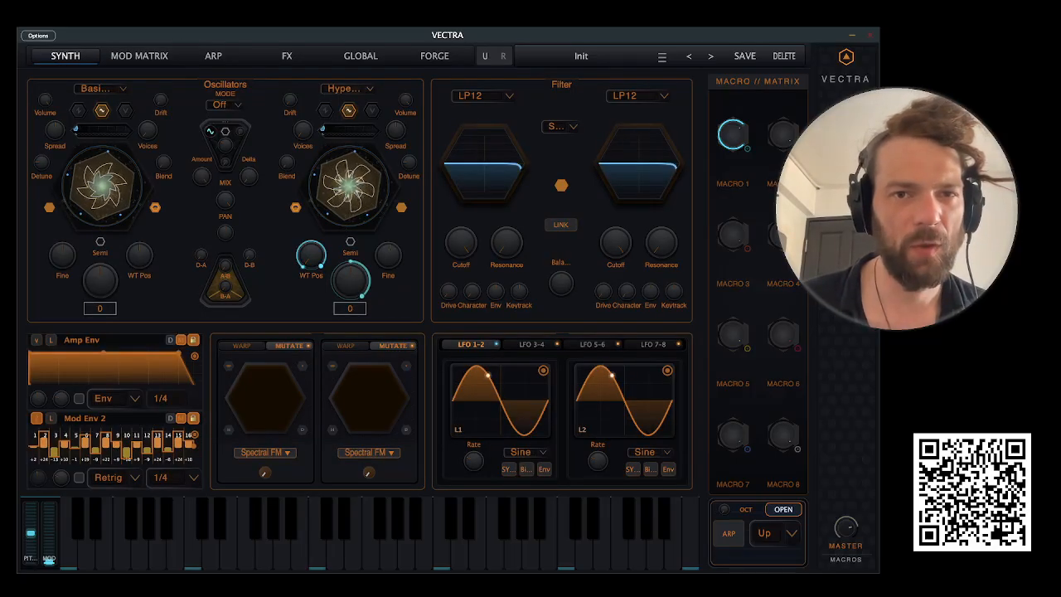
pyautogui.click(347, 89)
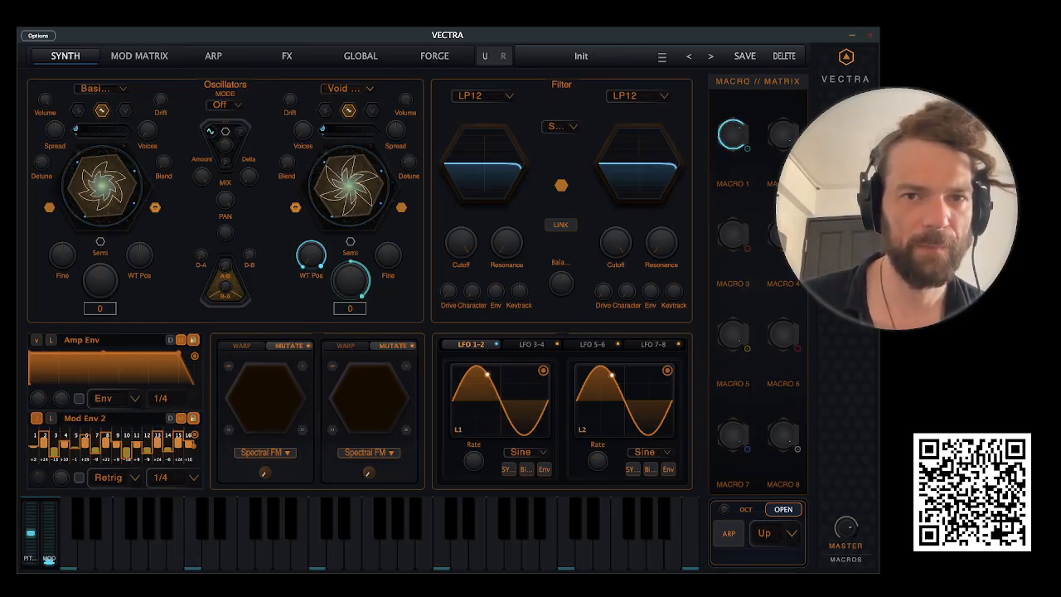
pyautogui.click(347, 89)
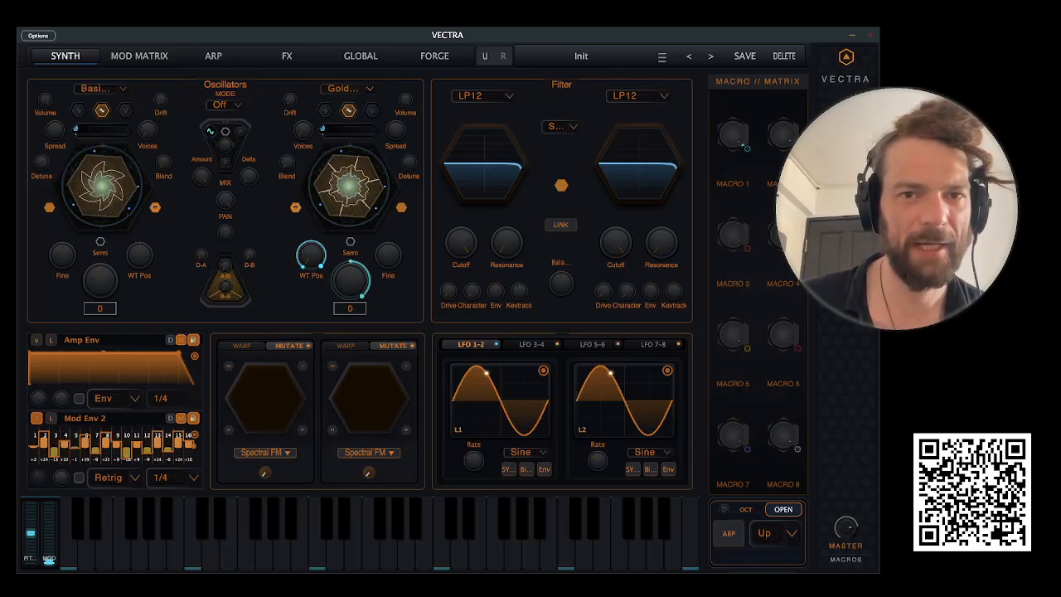
pyautogui.click(348, 89)
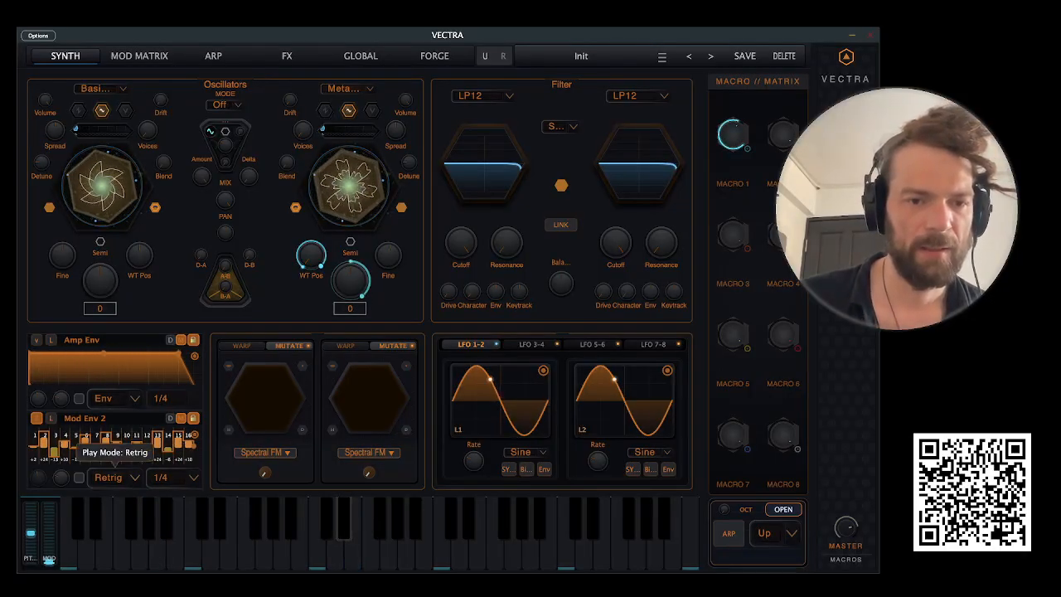
# - Set Mod Env 2's play mode to Sync and its rate to 4 Bars
pyautogui.click(108, 477)
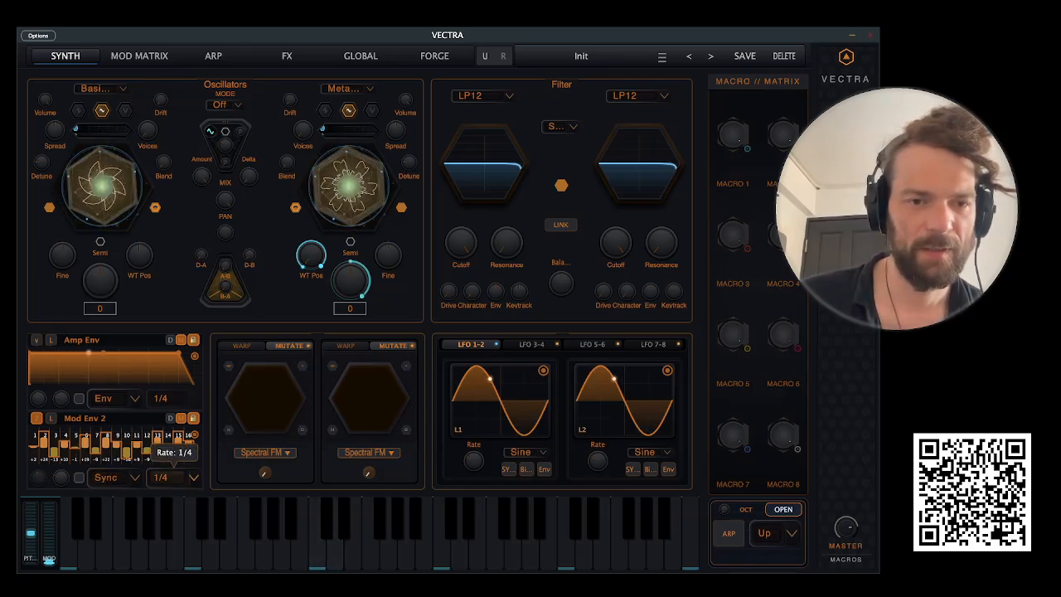
pyautogui.click(172, 477)
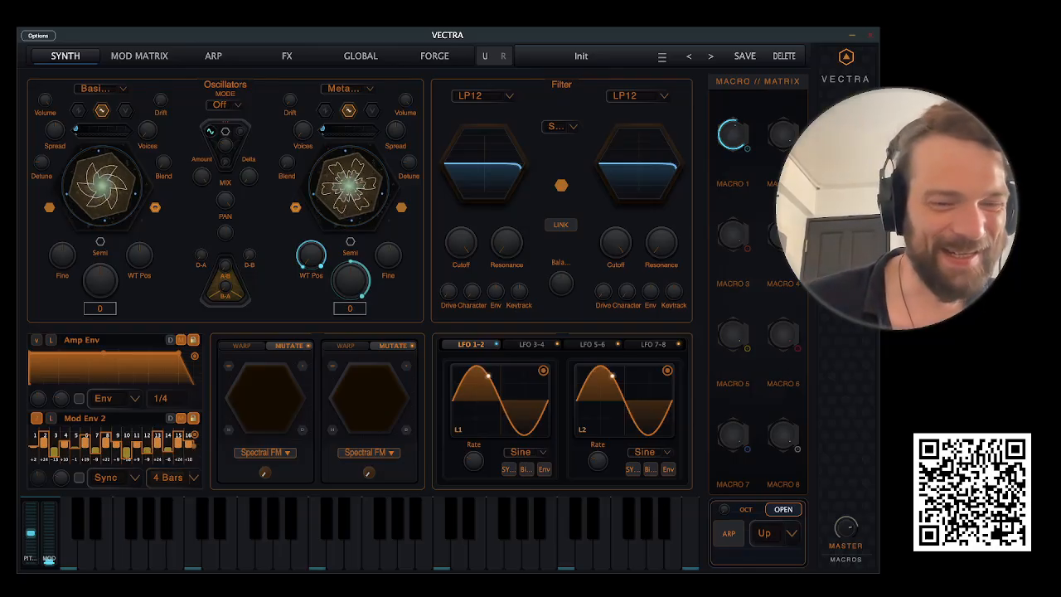
# - In Mod Env 2, set step 6 to +5, step 3 to -12, step 2 to +14 and step 1 to 0, with a 1 Bar rate
pyautogui.click(194, 434)
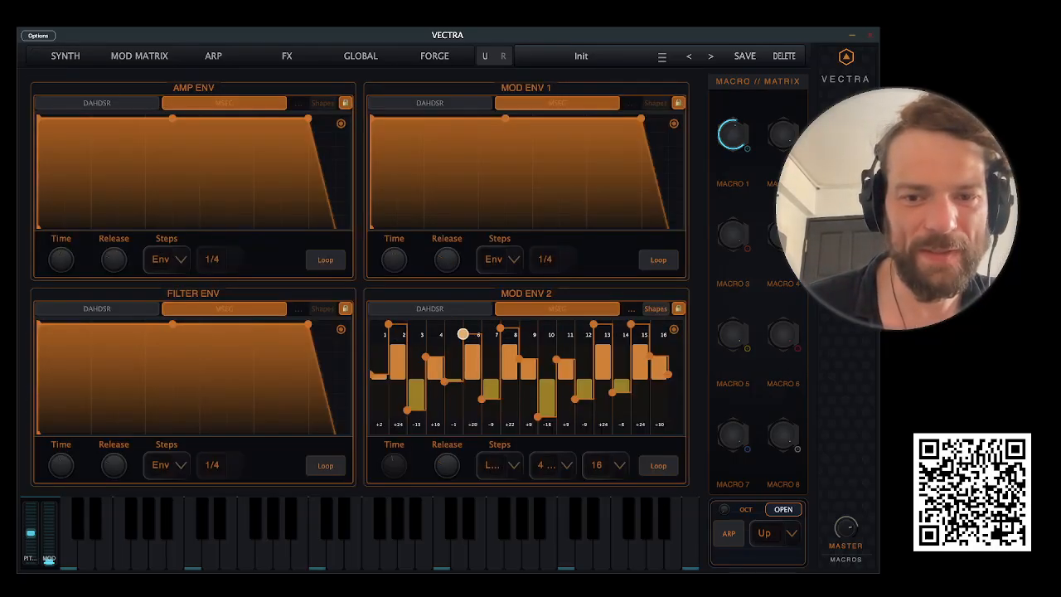
pyautogui.moveTo(462, 334); pyautogui.dragTo(462, 367)
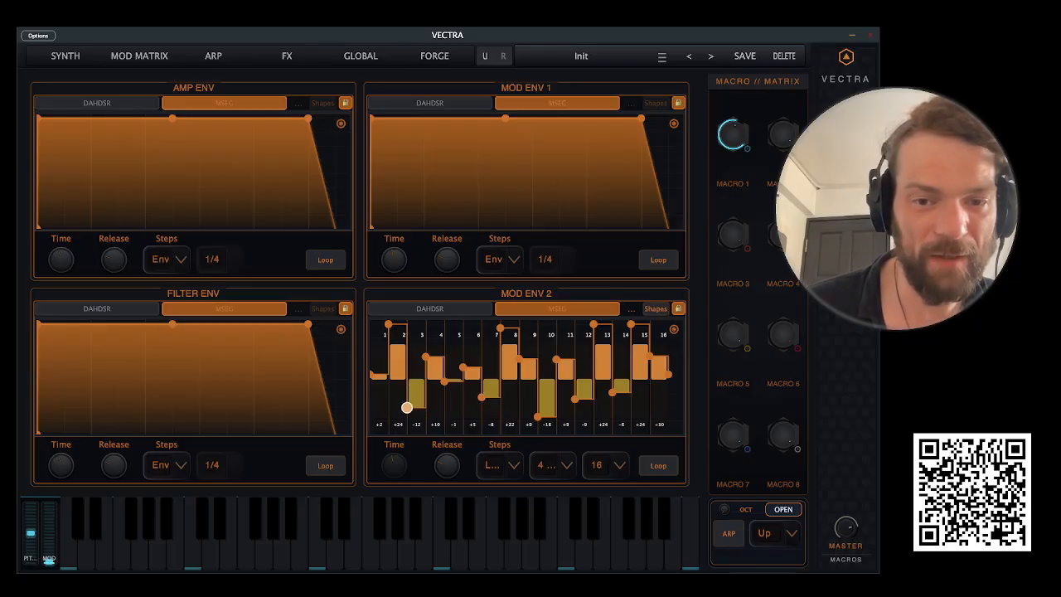
pyautogui.moveTo(387, 323); pyautogui.dragTo(388, 349)
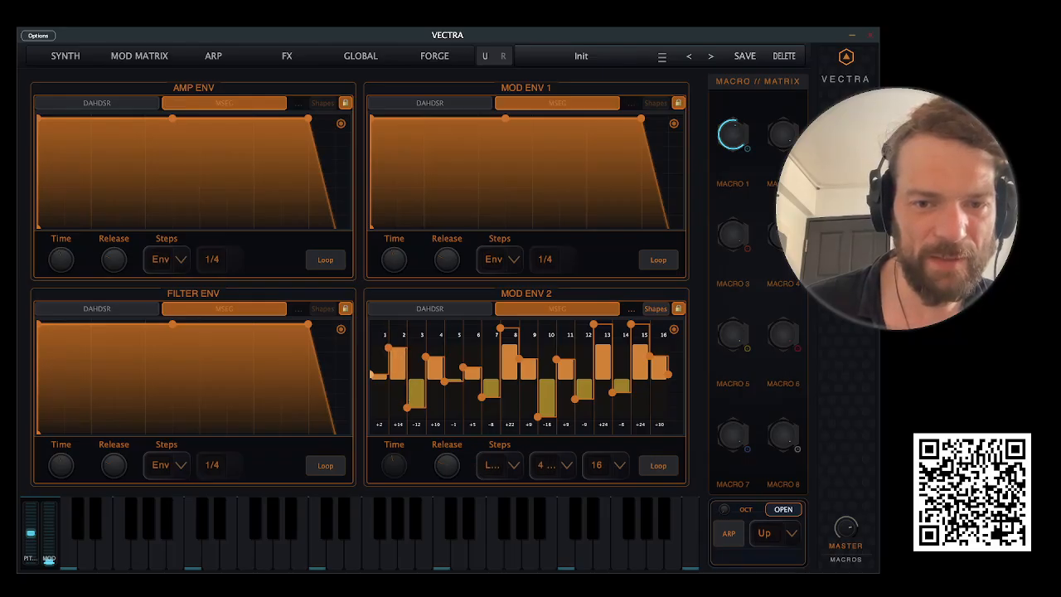
pyautogui.moveTo(377, 373); pyautogui.dragTo(372, 379)
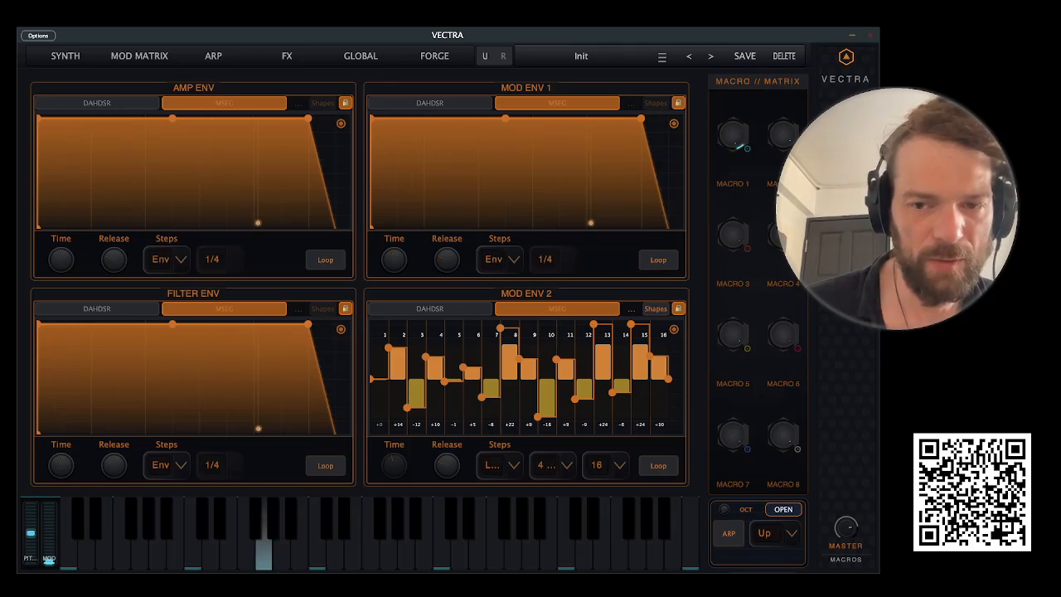
pyautogui.click(553, 465)
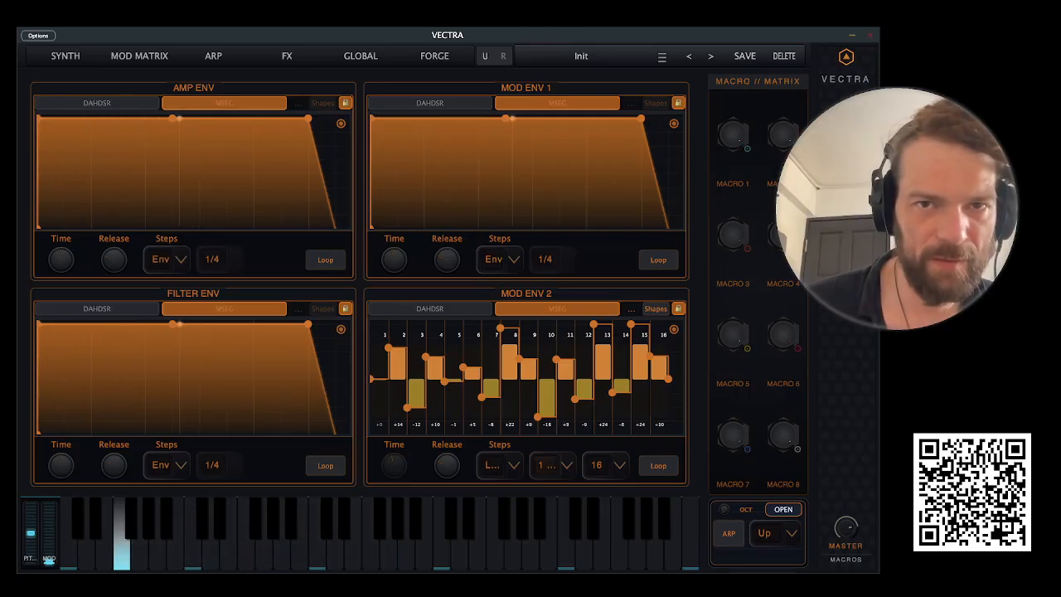
# - Add a Distortion effect to the FX chain, choose its Hard type, and turn its drive and mix fully up
pyautogui.click(287, 56)
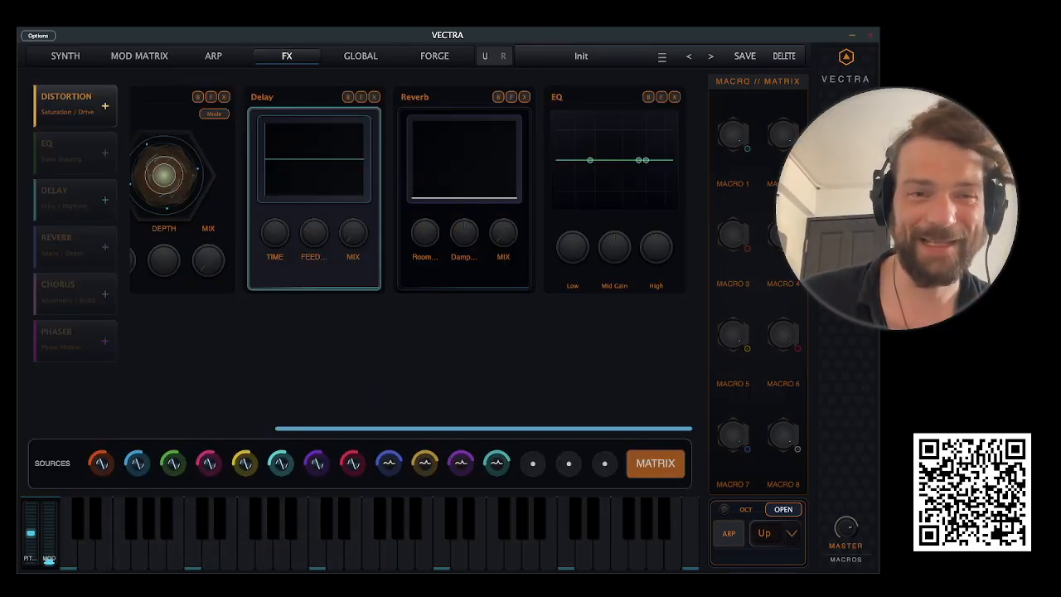
pyautogui.click(104, 106)
pyautogui.hscroll(3, 410, 191)
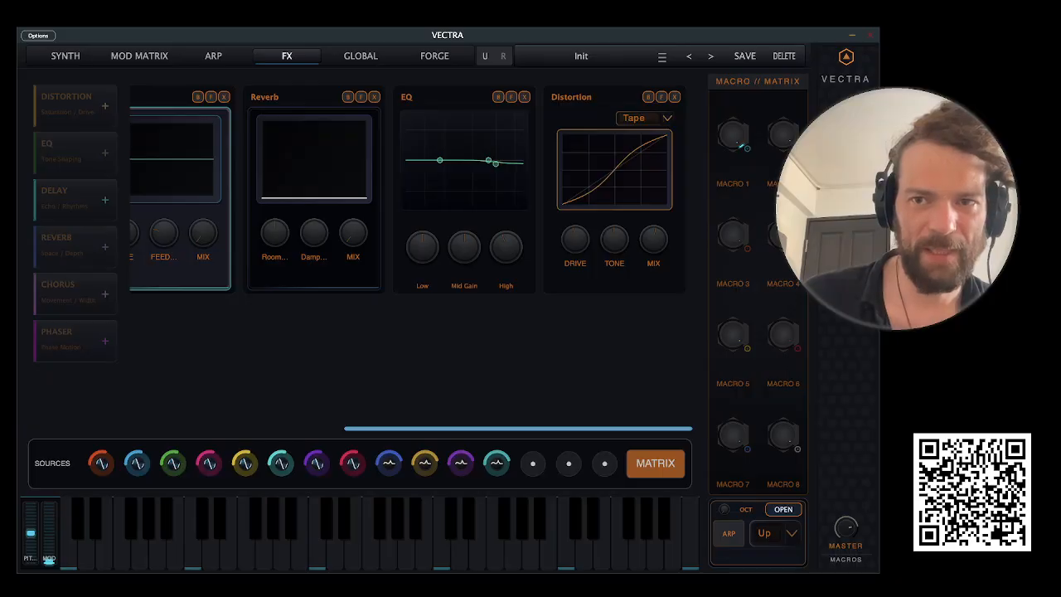
pyautogui.click(644, 137)
pyautogui.moveTo(575, 240); pyautogui.dragTo(575, 203)
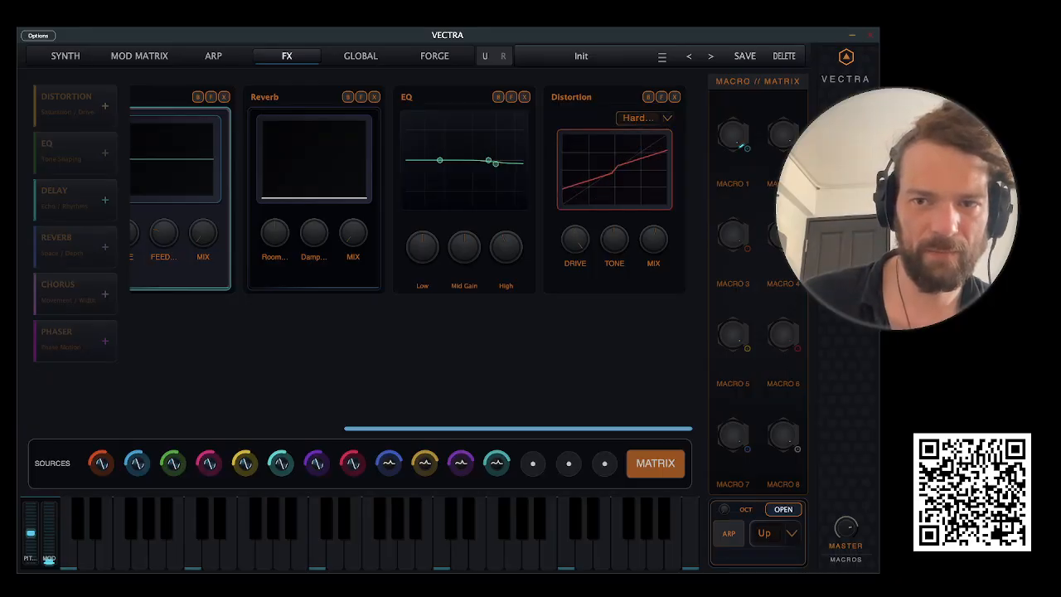
pyautogui.moveTo(653, 239); pyautogui.dragTo(653, 198)
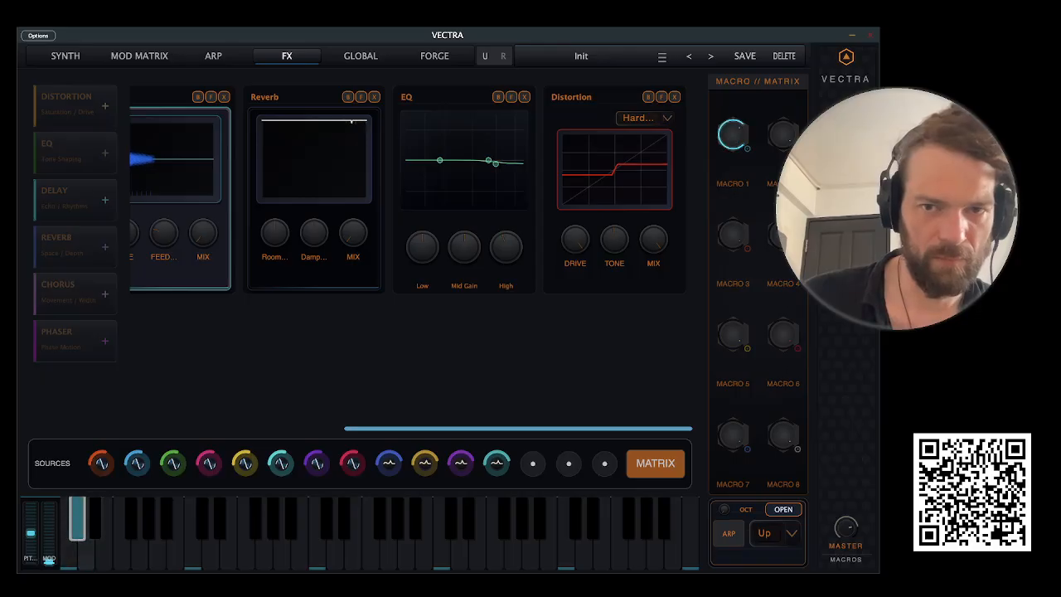
# - Boost the EQ effect's low band moderately and cut its high band
pyautogui.moveTo(423, 247); pyautogui.dragTo(423, 203)
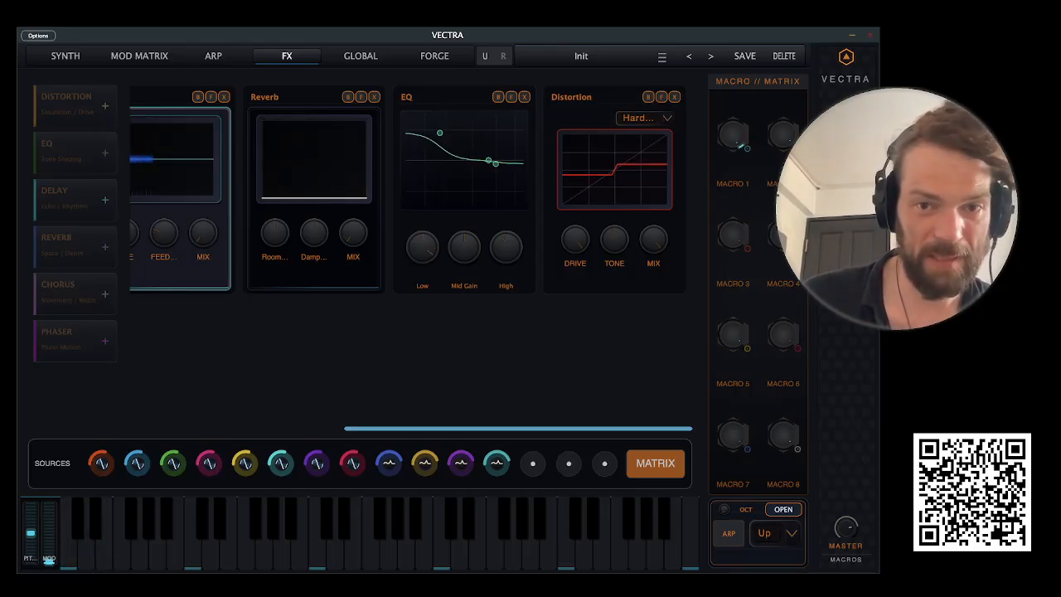
pyautogui.moveTo(422, 247); pyautogui.dragTo(423, 267)
pyautogui.moveTo(507, 247); pyautogui.dragTo(506, 302)
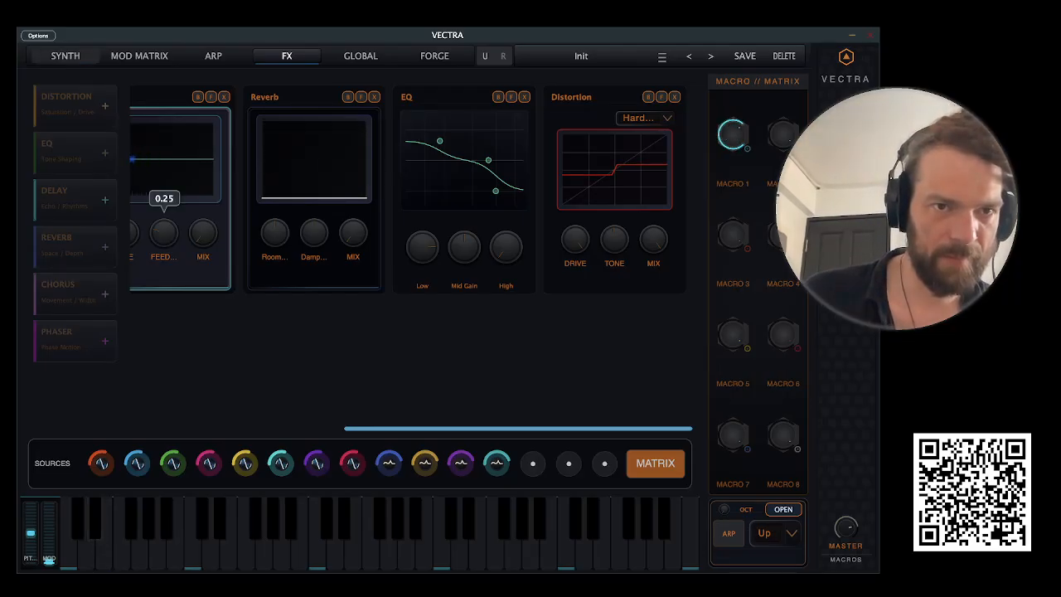
# - Return to the synth page and raise the slider above oscillator 2's wavetable display
pyautogui.click(64, 56)
pyautogui.moveTo(330, 129); pyautogui.dragTo(339, 128)
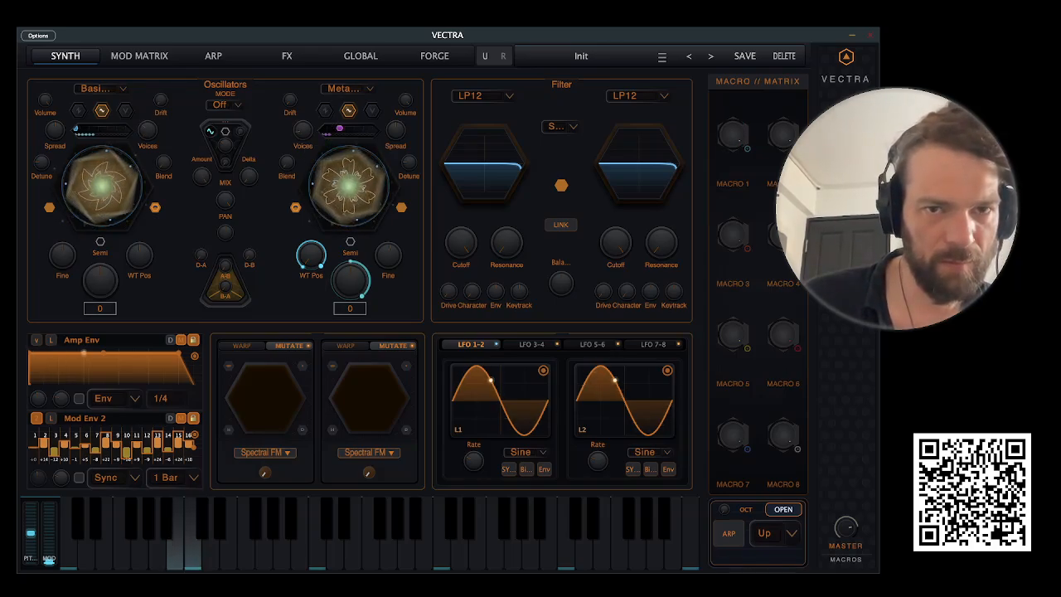
# - Raise the slider above oscillator 2's wavetable display further and change that oscillator's wavetable to the Poly option
pyautogui.moveTo(339, 129); pyautogui.dragTo(362, 128)
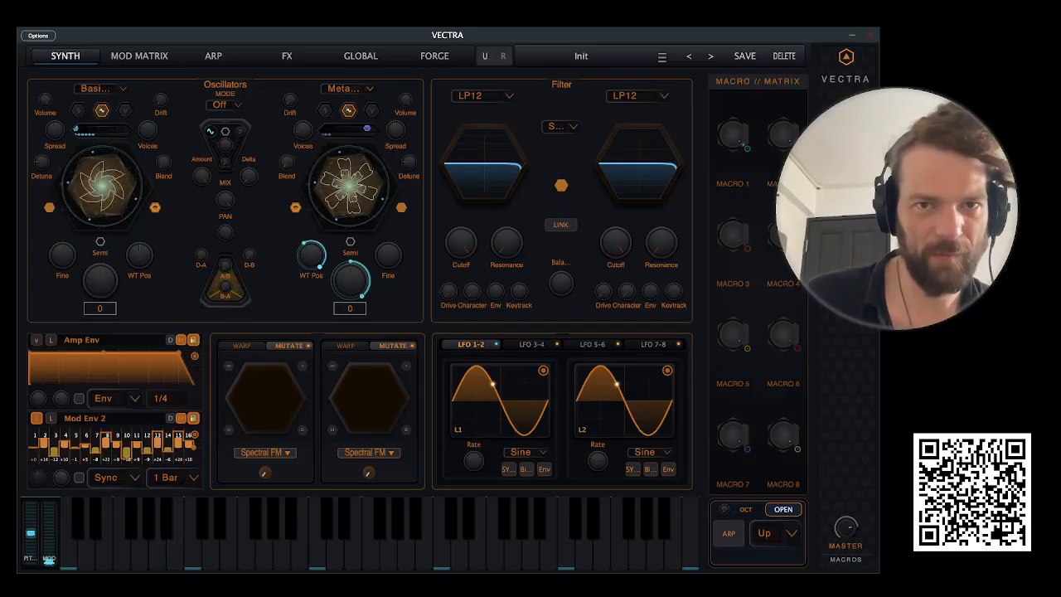
pyautogui.click(350, 89)
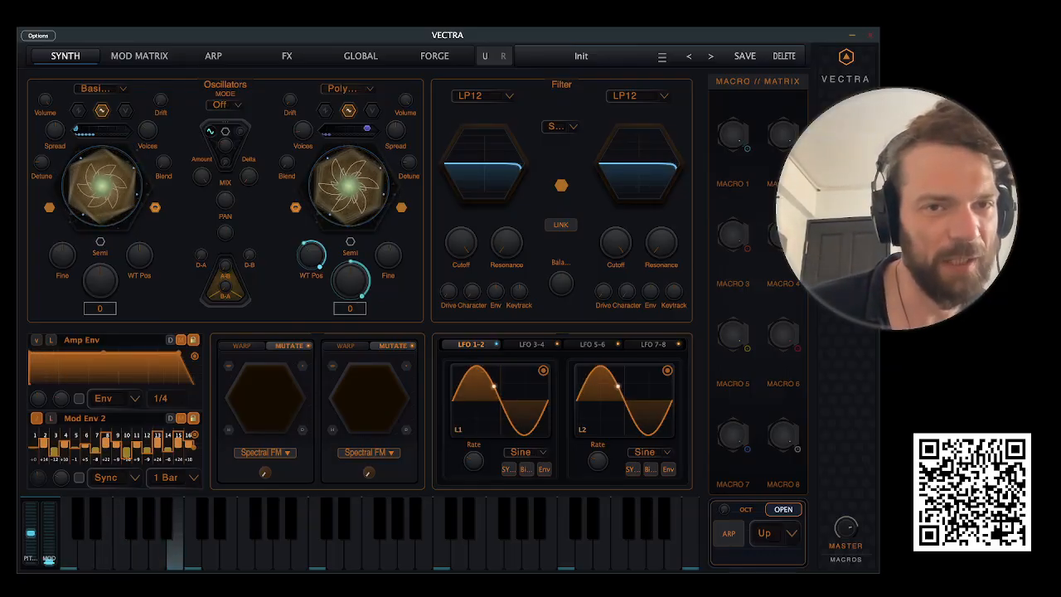
# - Set the oscillator mode to the L option and raise the slider above oscillator 1's wavetable display
pyautogui.click(225, 126)
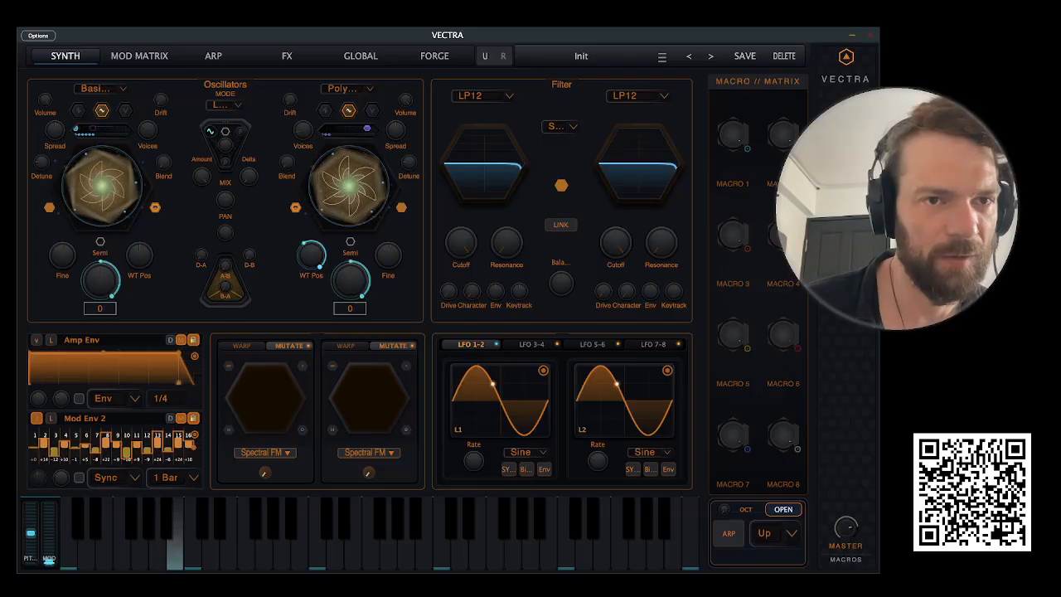
pyautogui.moveTo(76, 129); pyautogui.dragTo(93, 128)
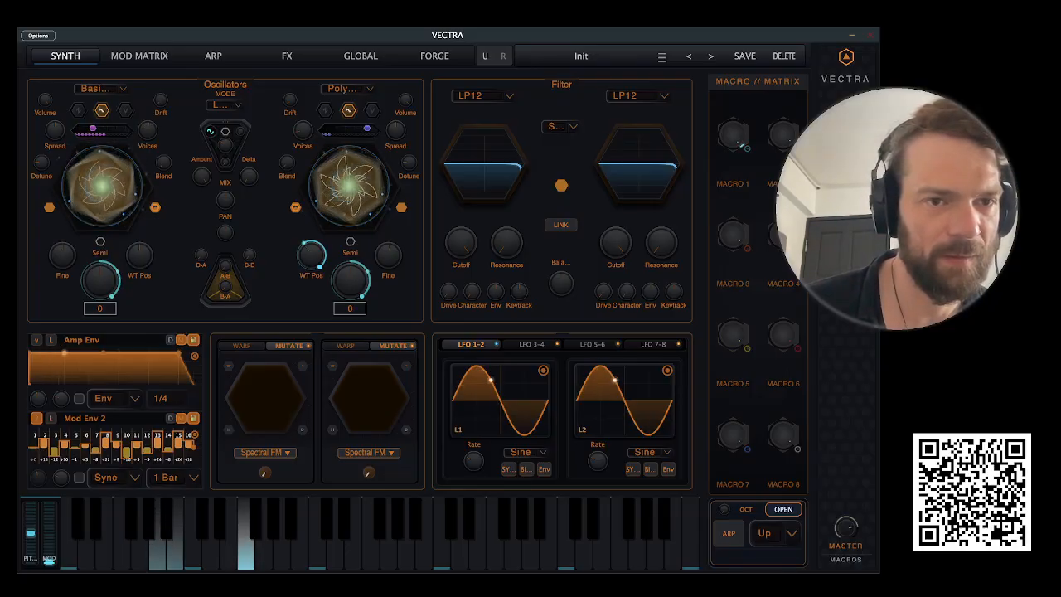
pyautogui.moveTo(92, 129); pyautogui.dragTo(98, 128)
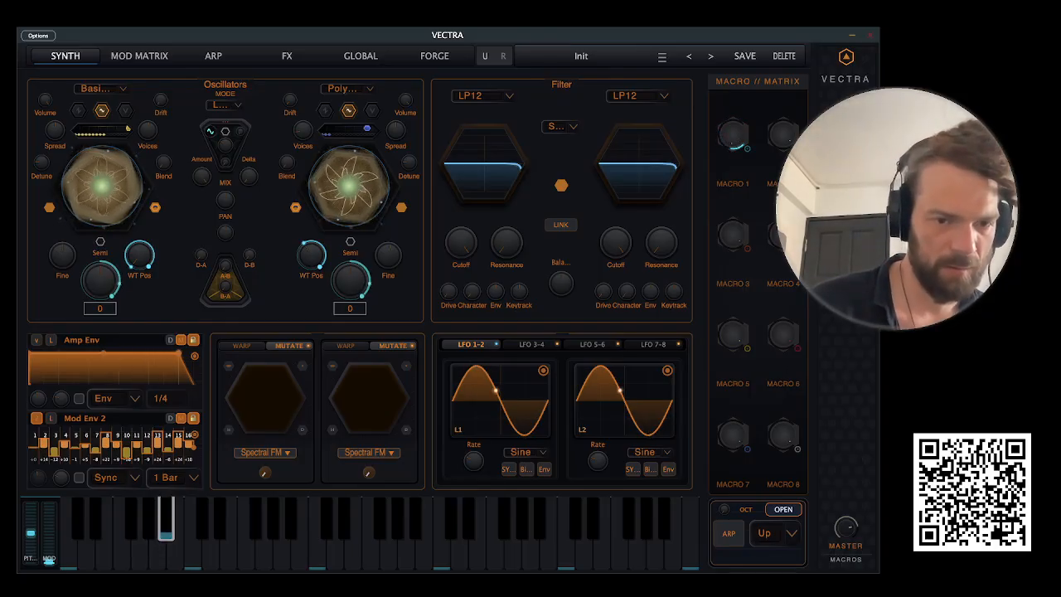
# - On the FX page, assign the purple envelope modulation source to the Phaser effect's depth
pyautogui.click(287, 56)
pyautogui.moveTo(203, 232)
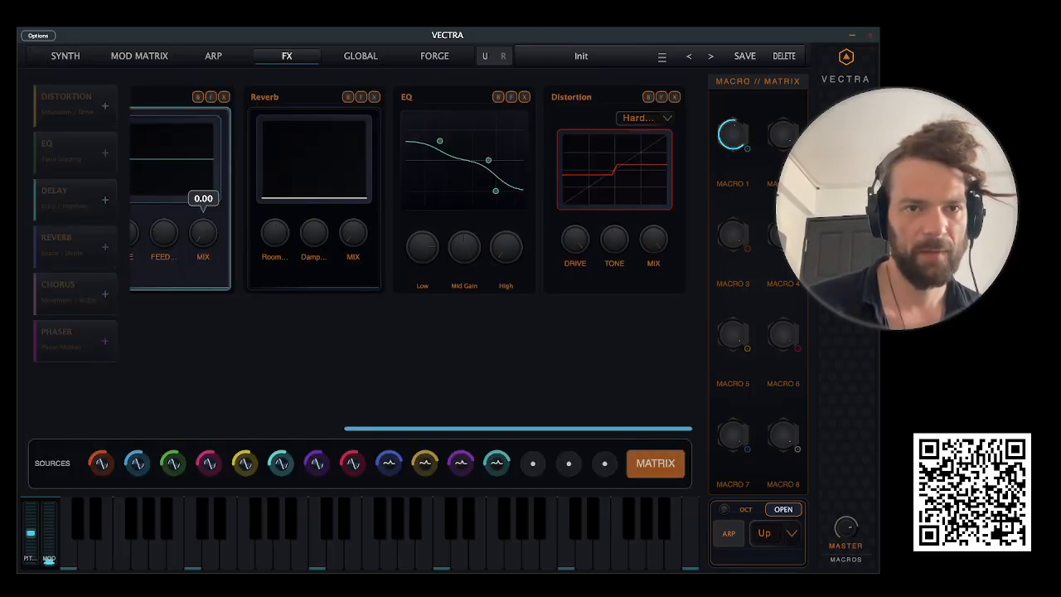
pyautogui.hscroll(-5, 415, 236)
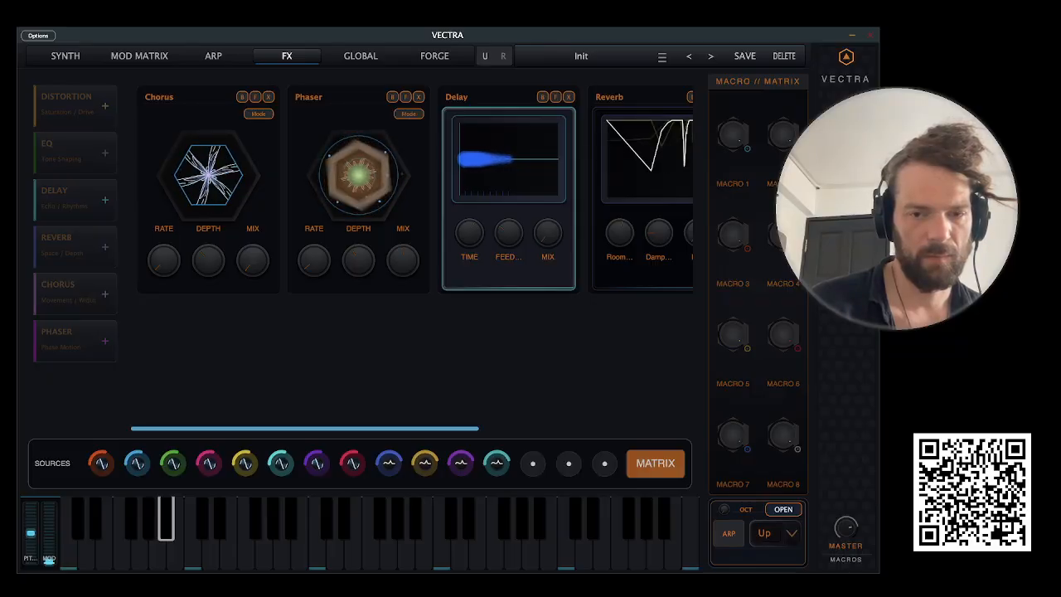
pyautogui.moveTo(461, 462); pyautogui.dragTo(358, 260)
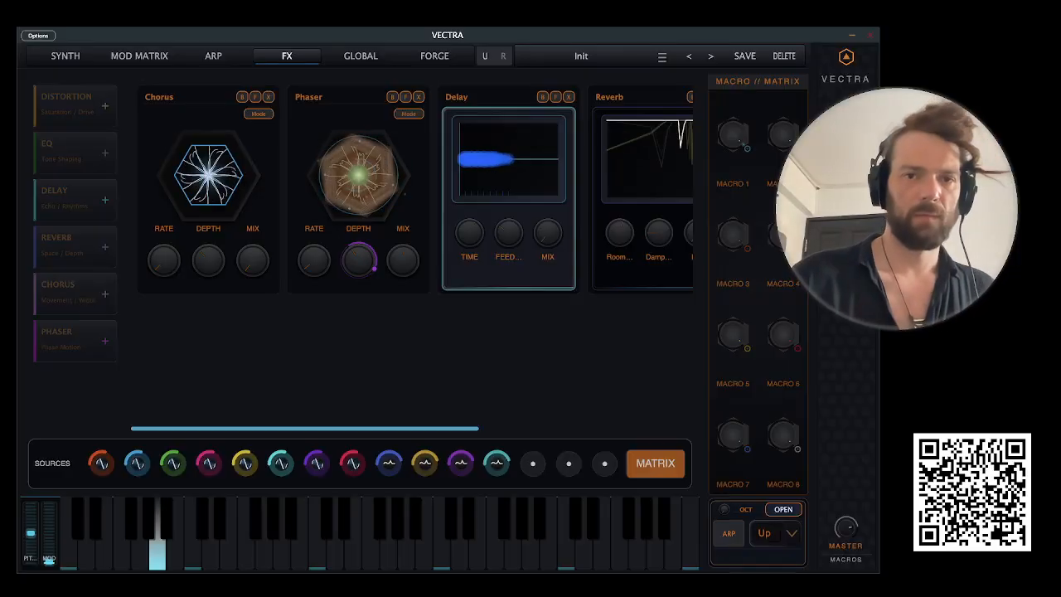
# - Change the Distortion effect's type to BitCrush and collapse its expanded view
pyautogui.hscroll(5, 411, 191)
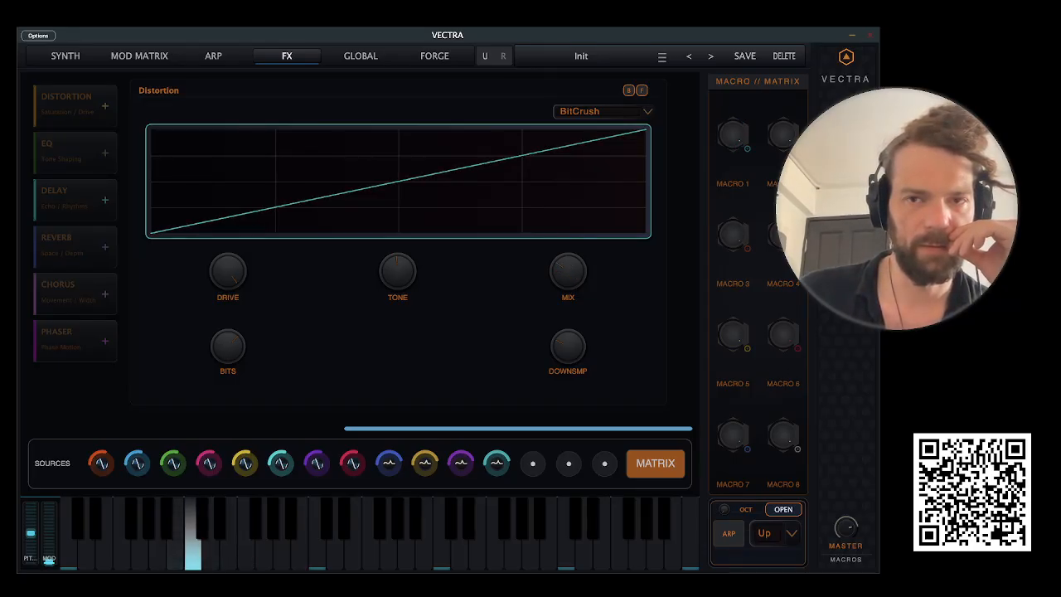
pyautogui.click(642, 90)
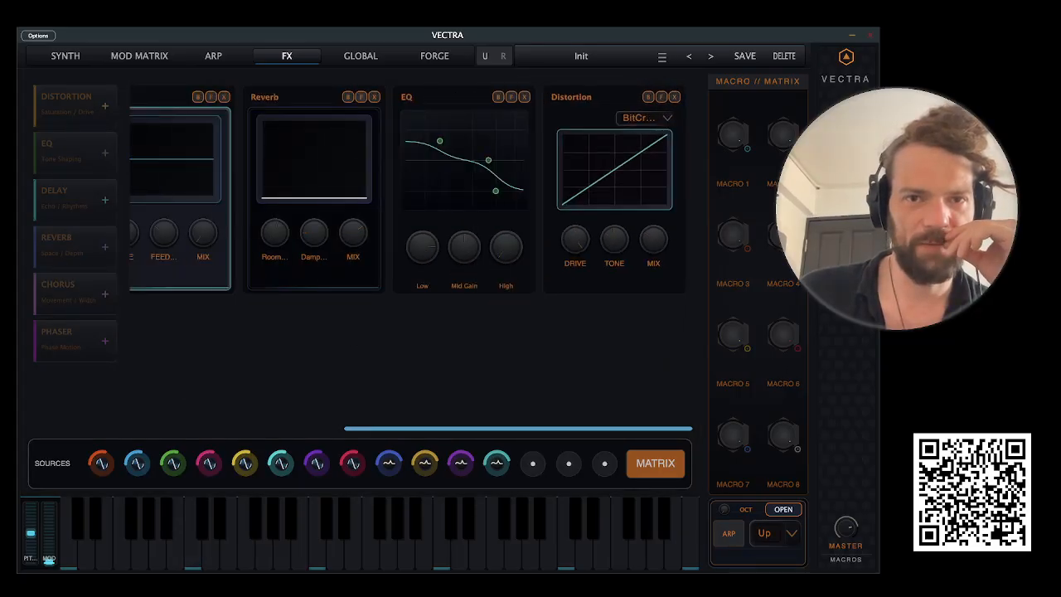
# - Expand the Reverb effect, try the Singularity type, choose Prism with the mix fully up, and collapse the view
pyautogui.click(361, 97)
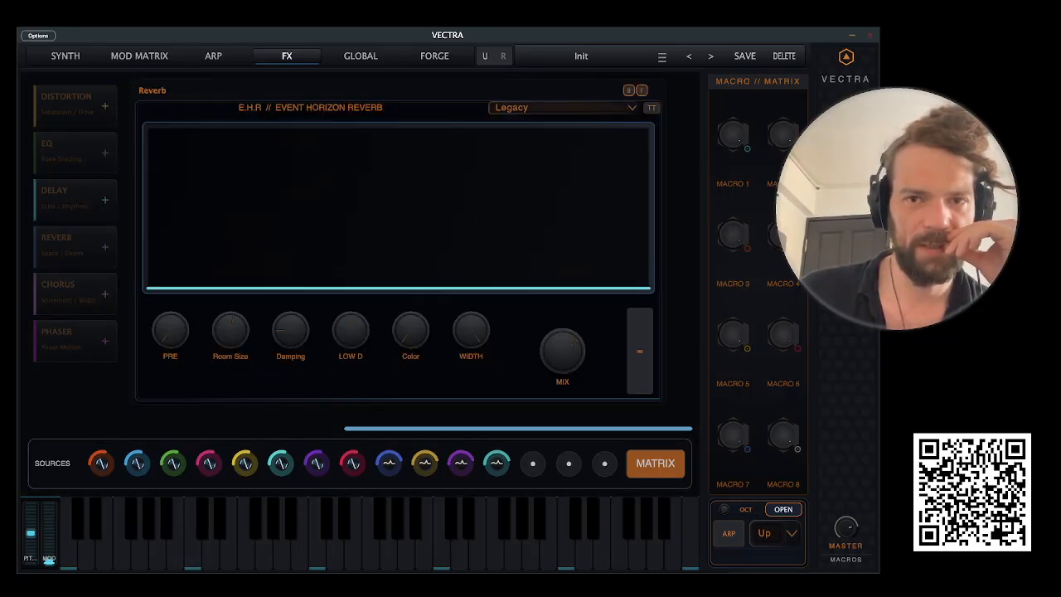
pyautogui.click(547, 132)
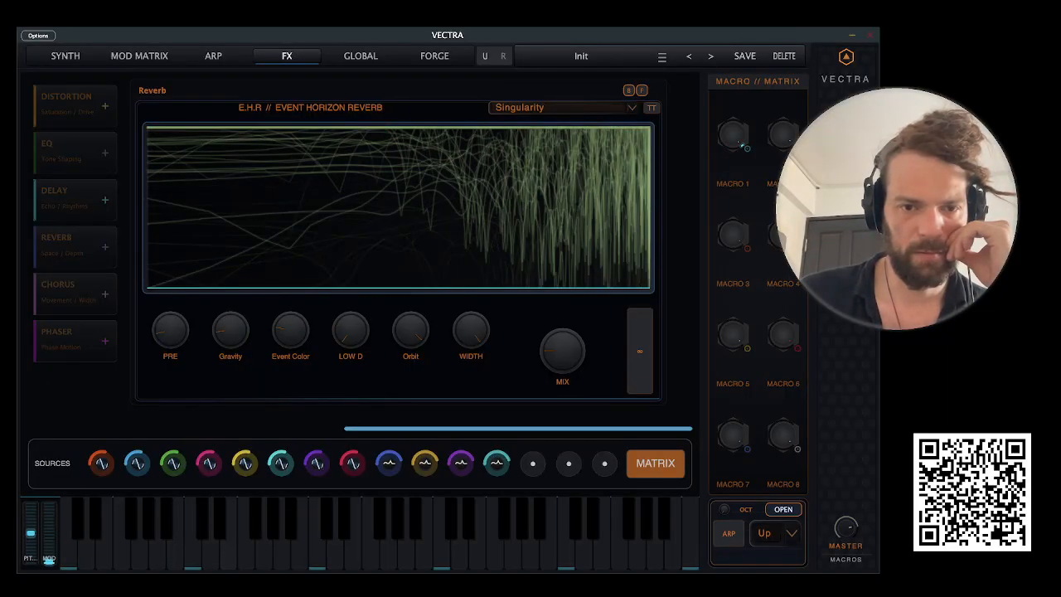
pyautogui.press('Down')
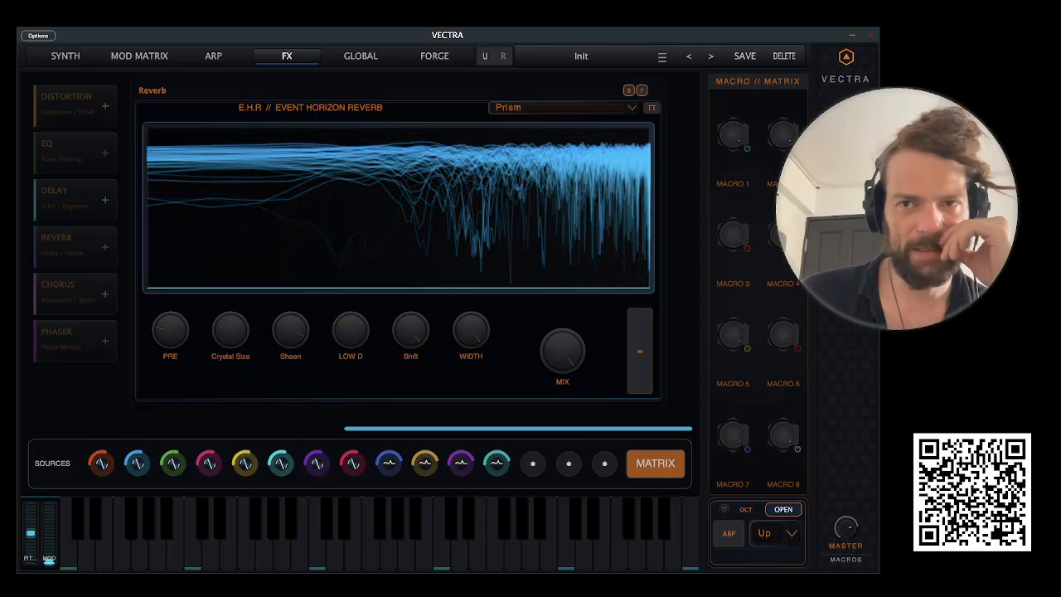
pyautogui.click(641, 90)
# - Assign Macro 3 to the Phaser effect's mix
pyautogui.hscroll(-5, 411, 248)
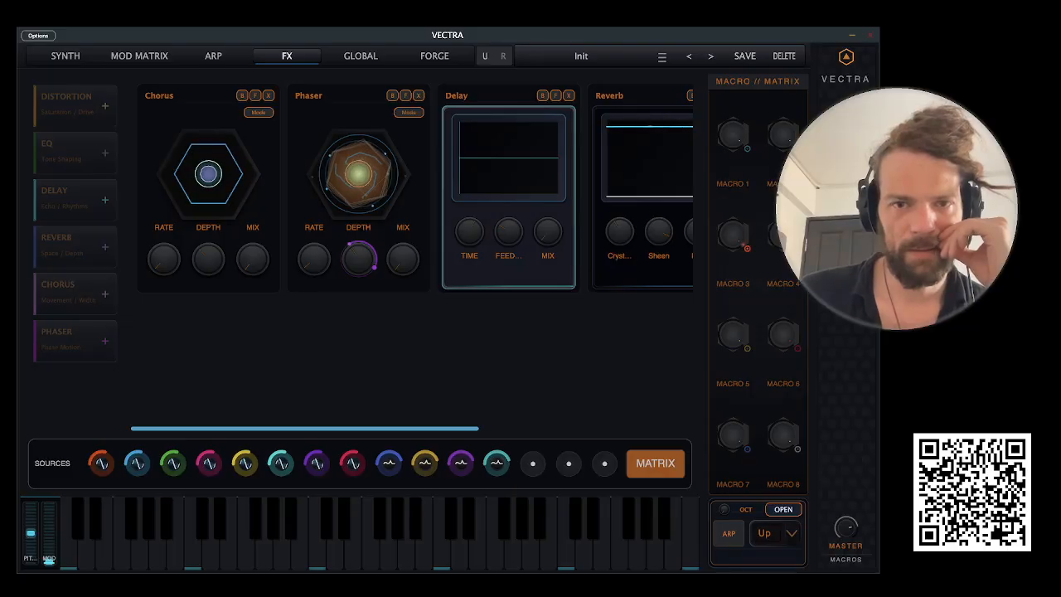
pyautogui.moveTo(746, 248); pyautogui.dragTo(401, 241)
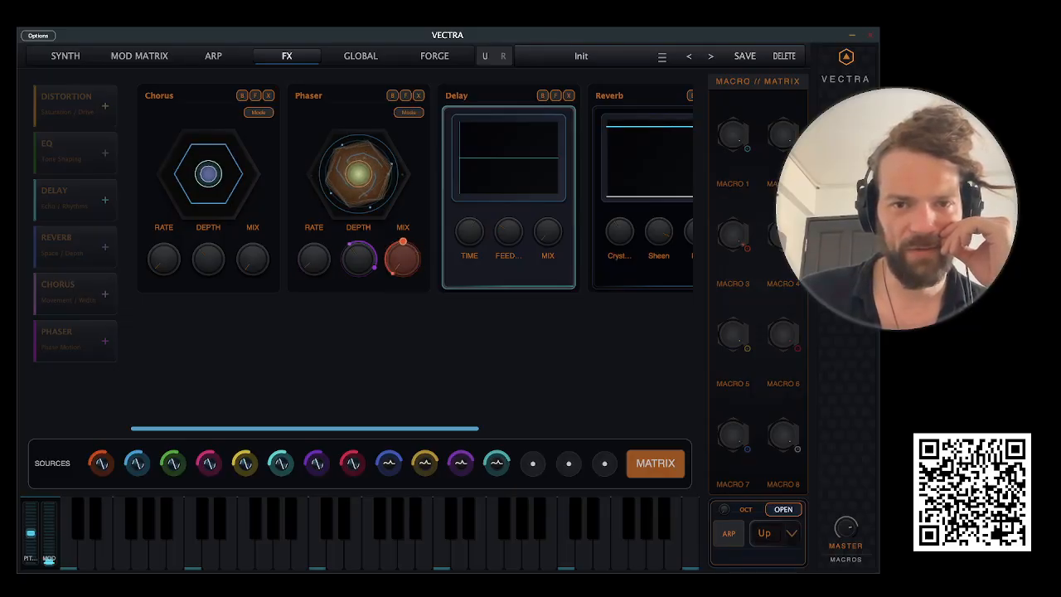
# - Expand the Reverb effect again, lower its Shift setting, and open the list of reverb types
pyautogui.hscroll(5, 414, 191)
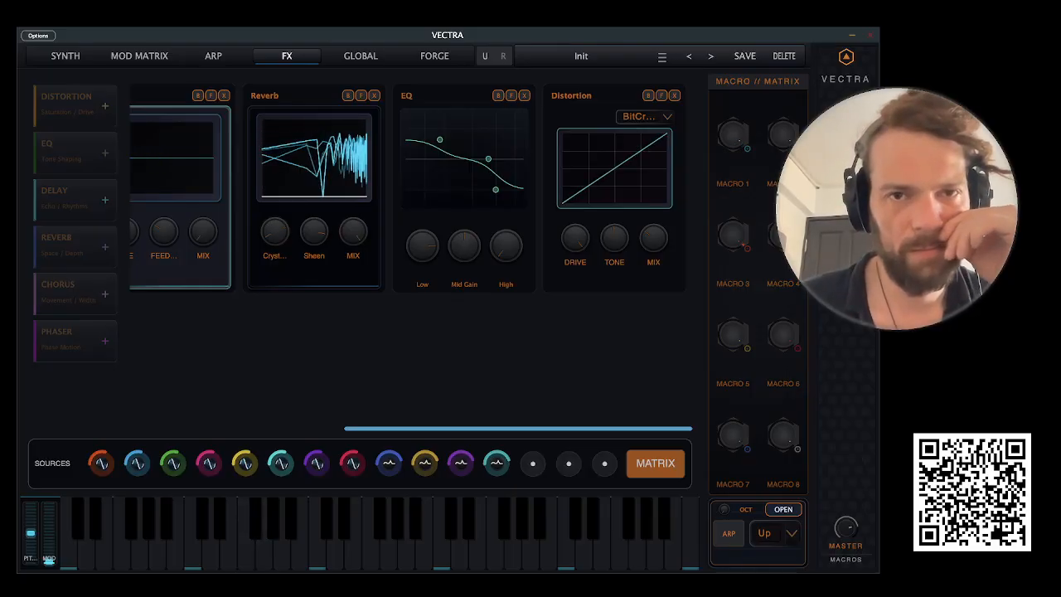
pyautogui.click(360, 96)
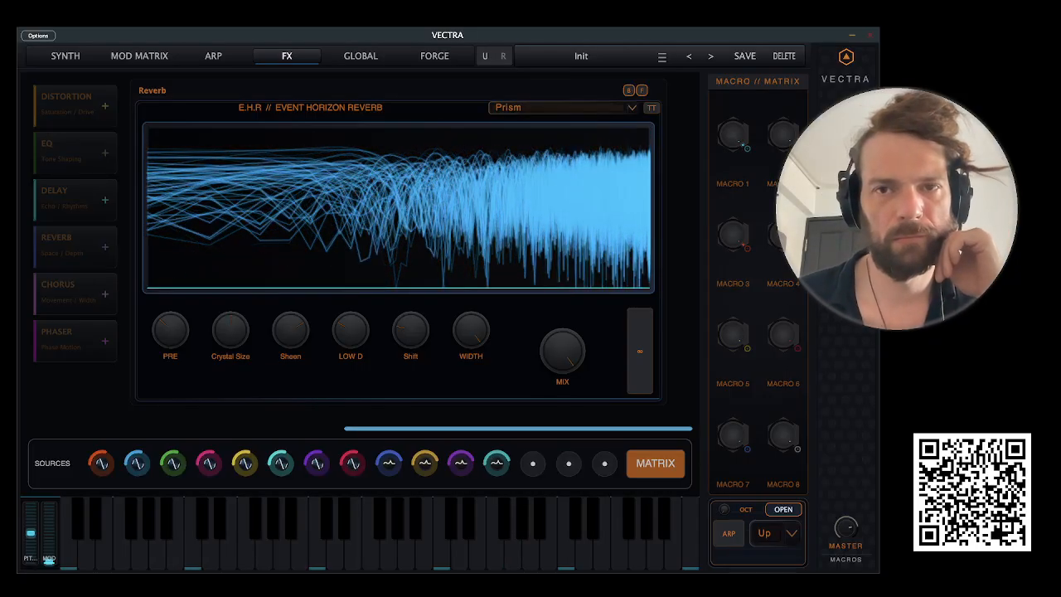
pyautogui.click(564, 108)
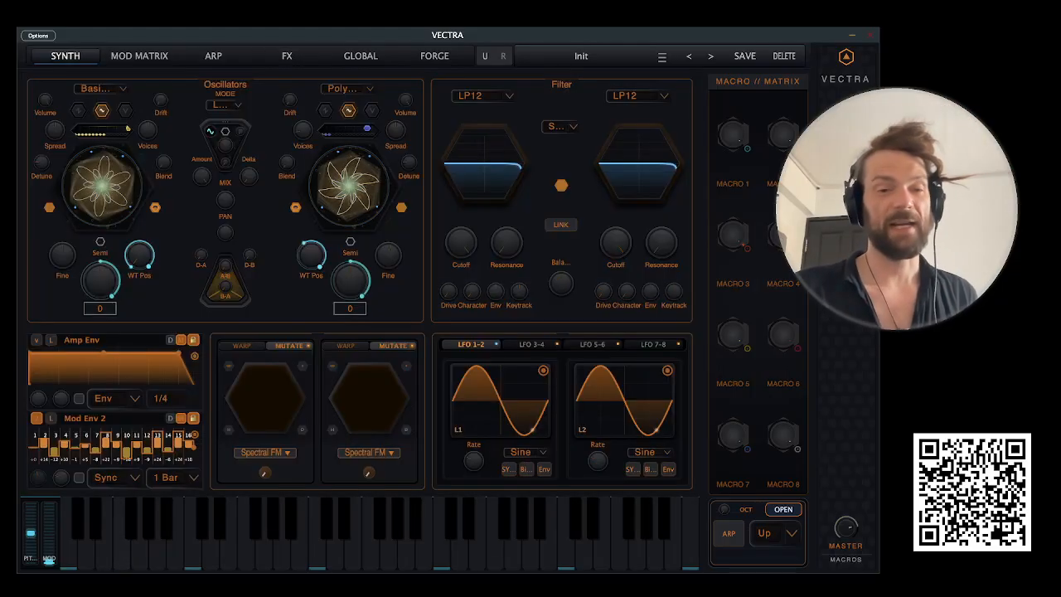
# - Return to the synth page and open the enlarged view of all the envelopes
pyautogui.click(66, 56)
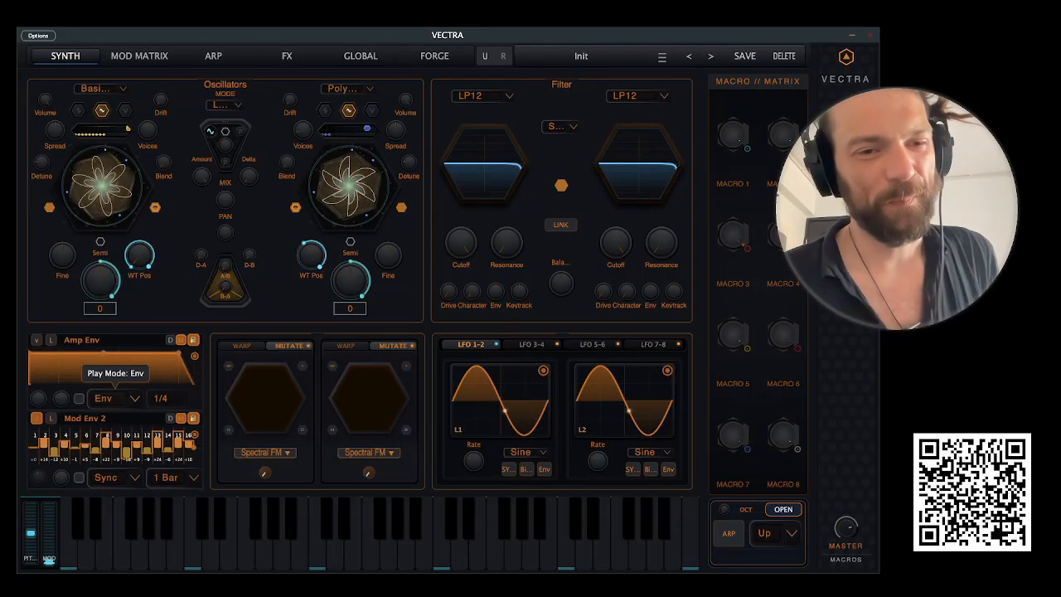
pyautogui.click(82, 340)
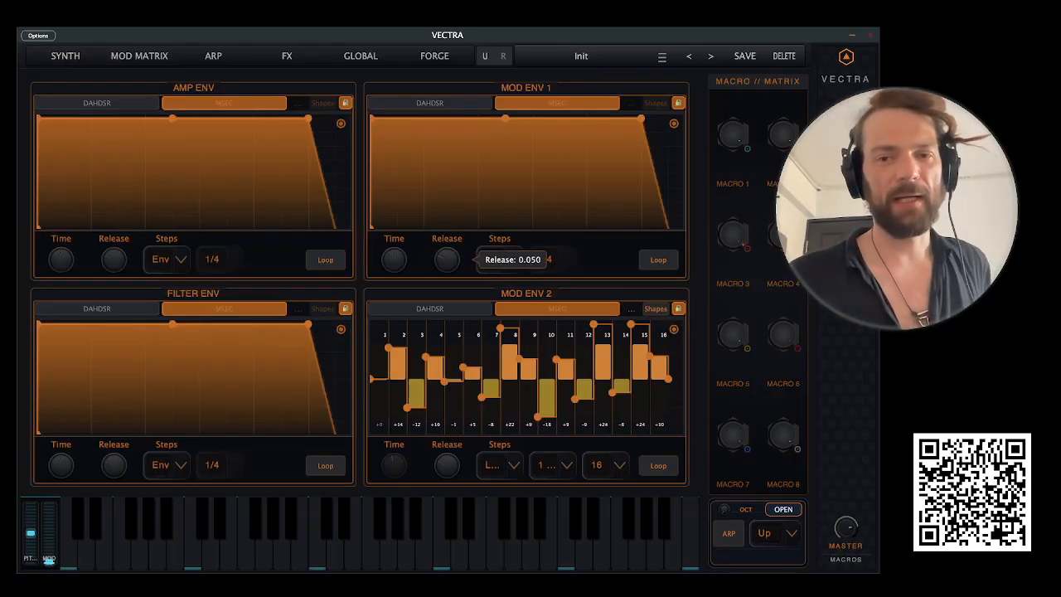